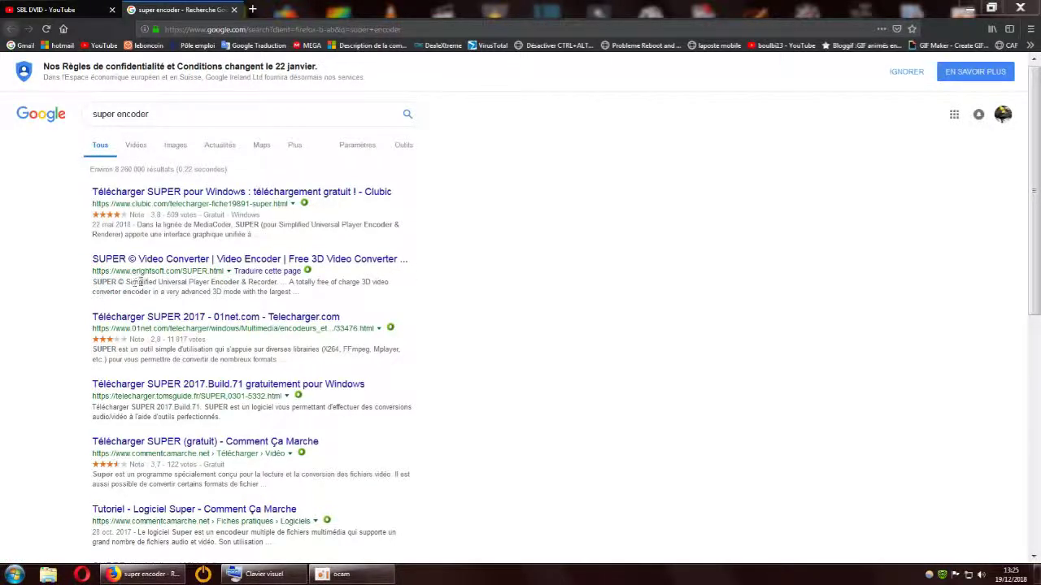
Open the eRightSoft SUPER site from the search results and go to the Freeware Version's details page
{"action": "left_click", "coordinate": [209, 268]}
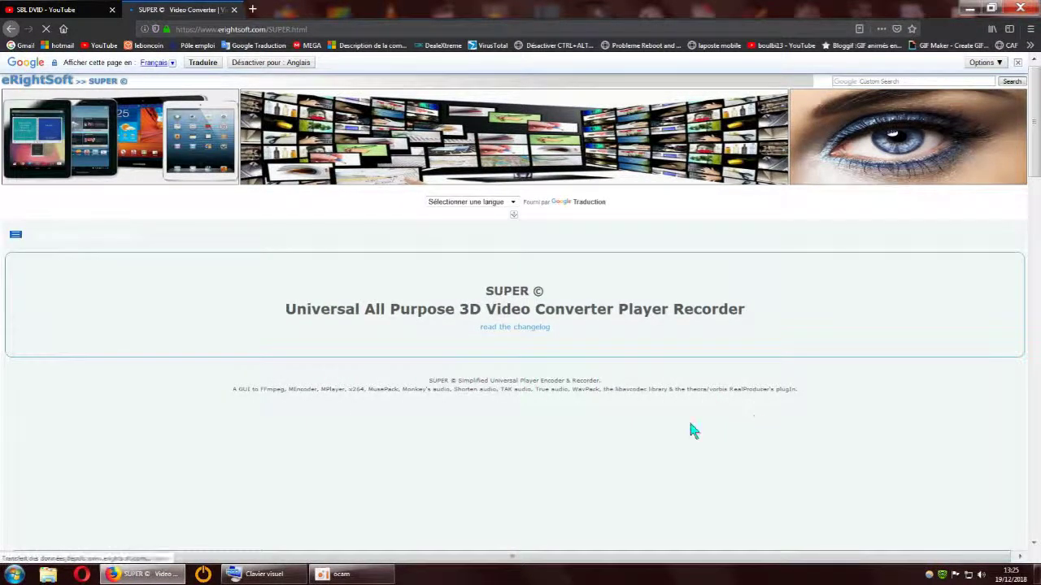
{"action": "scroll", "coordinate": [333, 376], "scroll_direction": "down", "scroll_amount": 5}
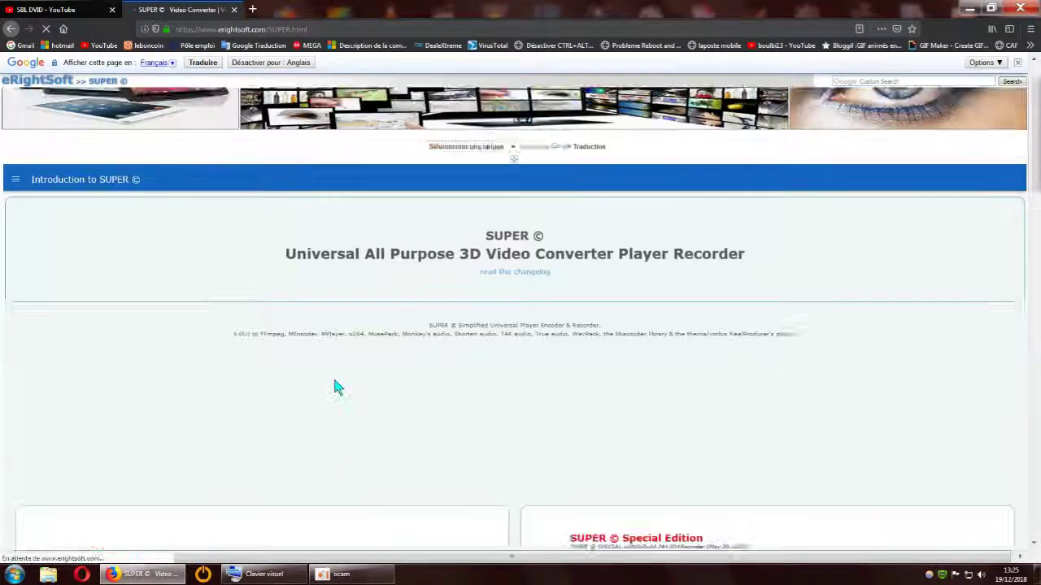
{"action": "scroll", "coordinate": [333, 376], "scroll_direction": "down", "scroll_amount": 10}
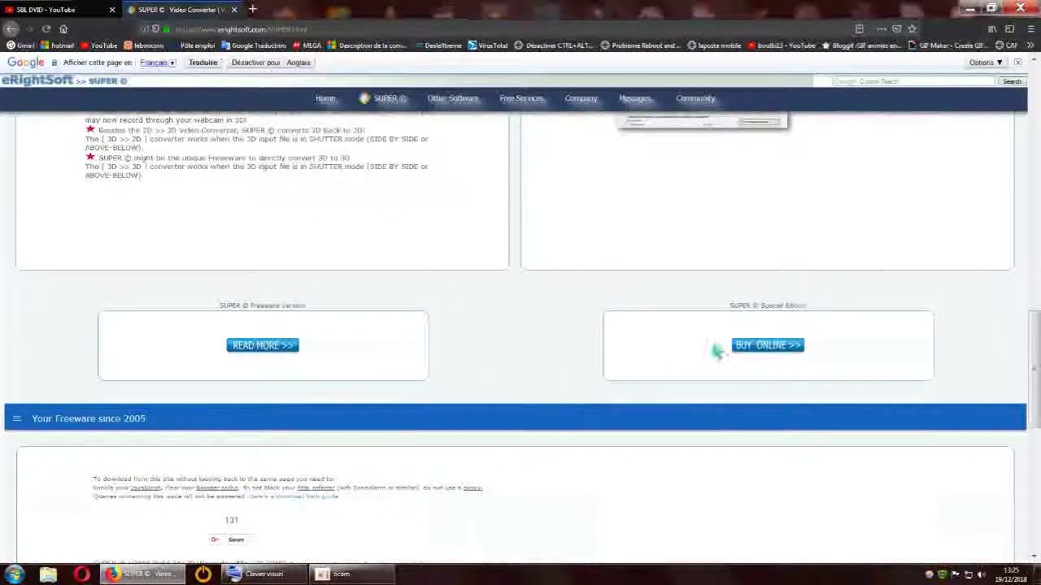
{"action": "left_click", "coordinate": [258, 350]}
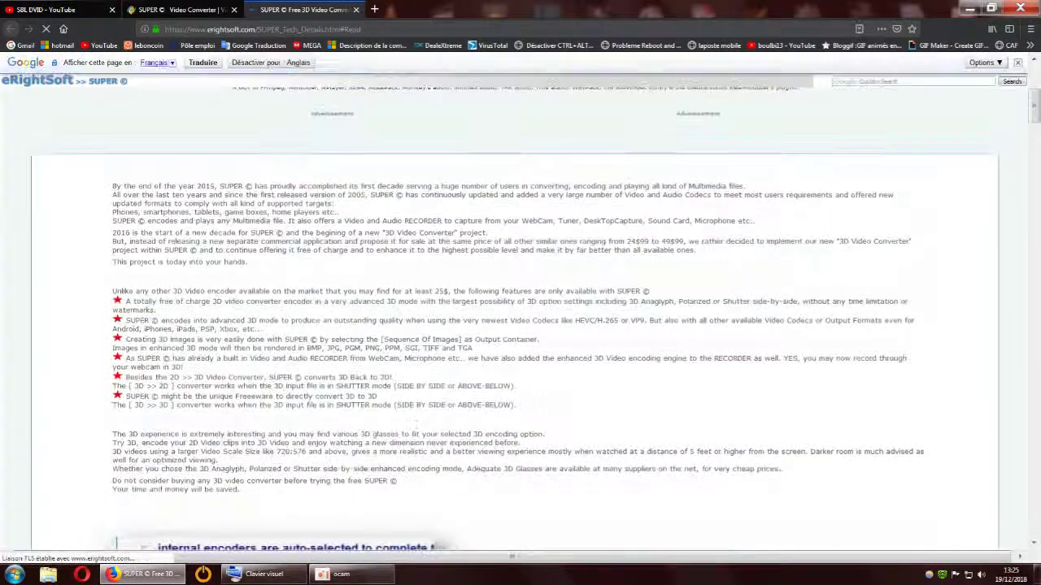
Examine the 3D mode options, output container lists and supported input formats on the SUPER details page
{"action": "scroll", "coordinate": [615, 398], "scroll_direction": "down", "scroll_amount": 4}
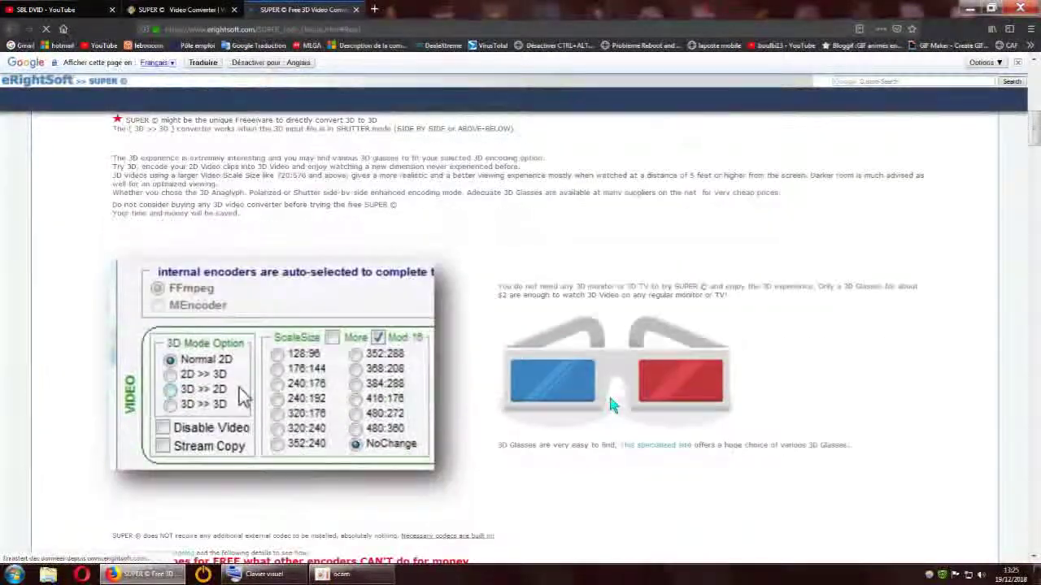
{"action": "scroll", "coordinate": [553, 382], "scroll_direction": "down", "scroll_amount": 5}
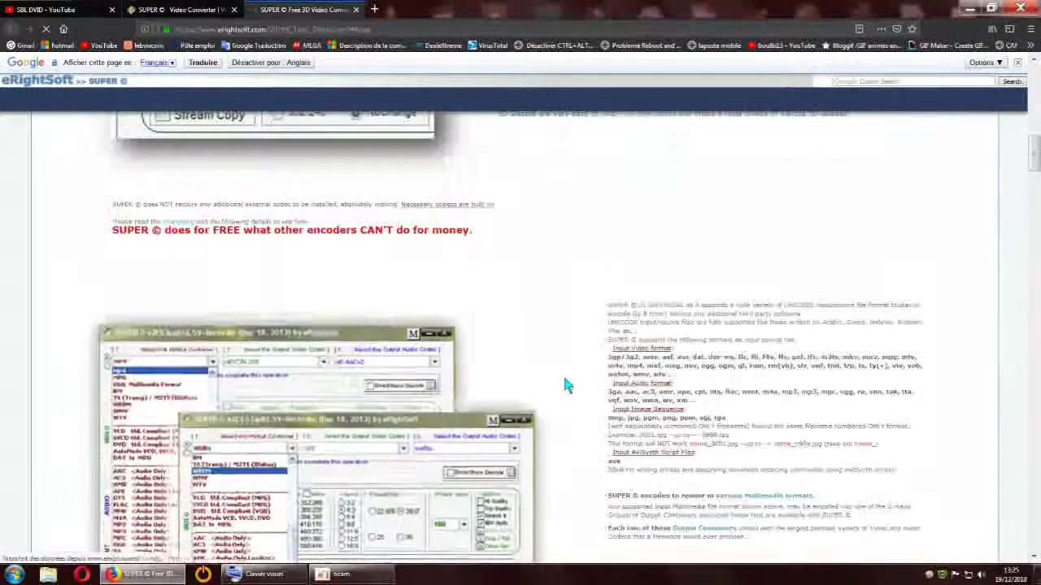
{"action": "scroll", "coordinate": [627, 400], "scroll_direction": "down", "scroll_amount": 1}
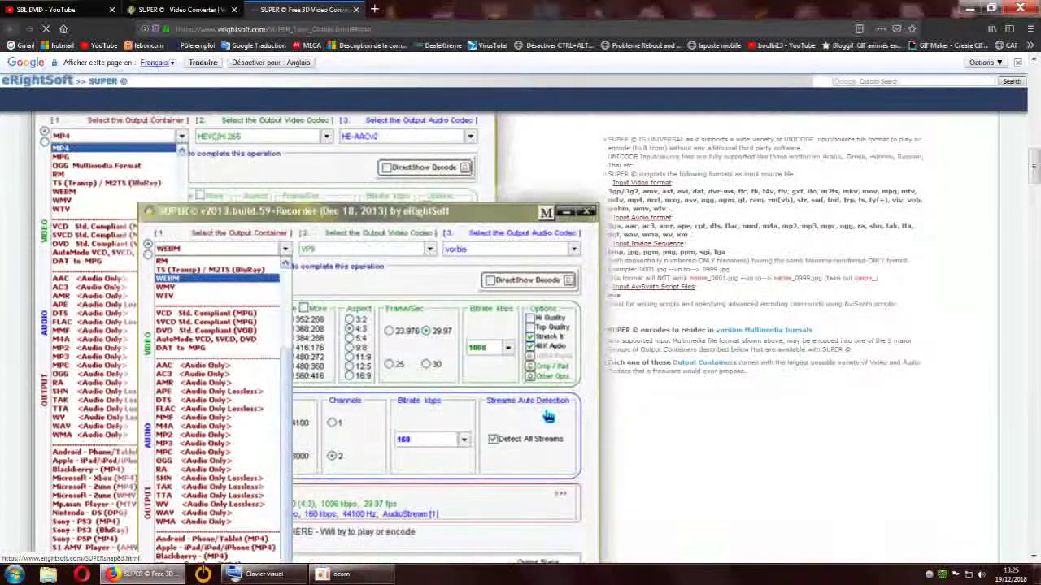
{"action": "scroll", "coordinate": [627, 409], "scroll_direction": "down", "scroll_amount": 2}
{"action": "scroll", "coordinate": [628, 410], "scroll_direction": "down", "scroll_amount": 1}
{"action": "scroll", "coordinate": [629, 410], "scroll_direction": "up", "scroll_amount": 3}
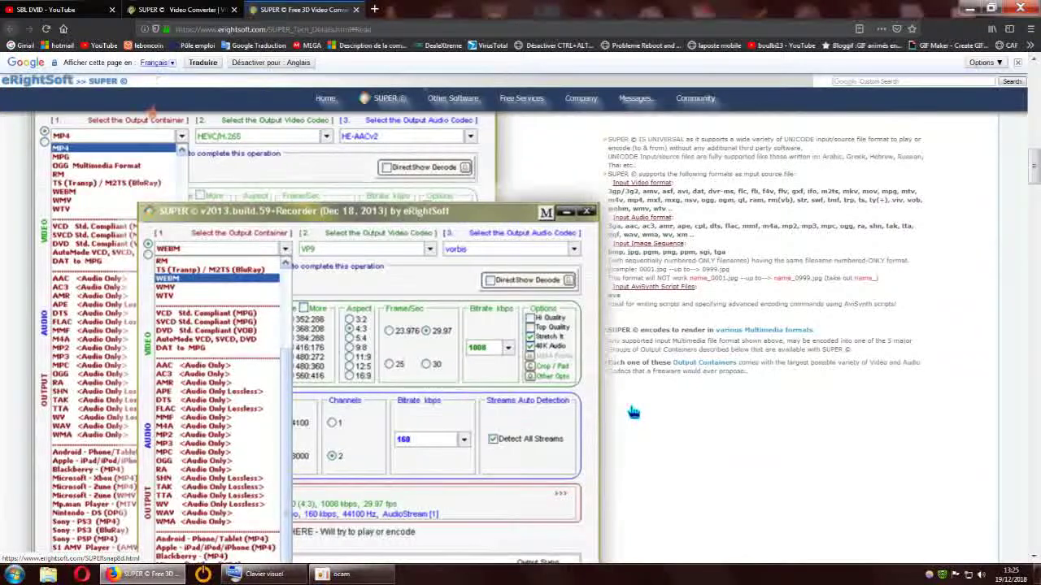
{"action": "scroll", "coordinate": [633, 412], "scroll_direction": "down", "scroll_amount": 1}
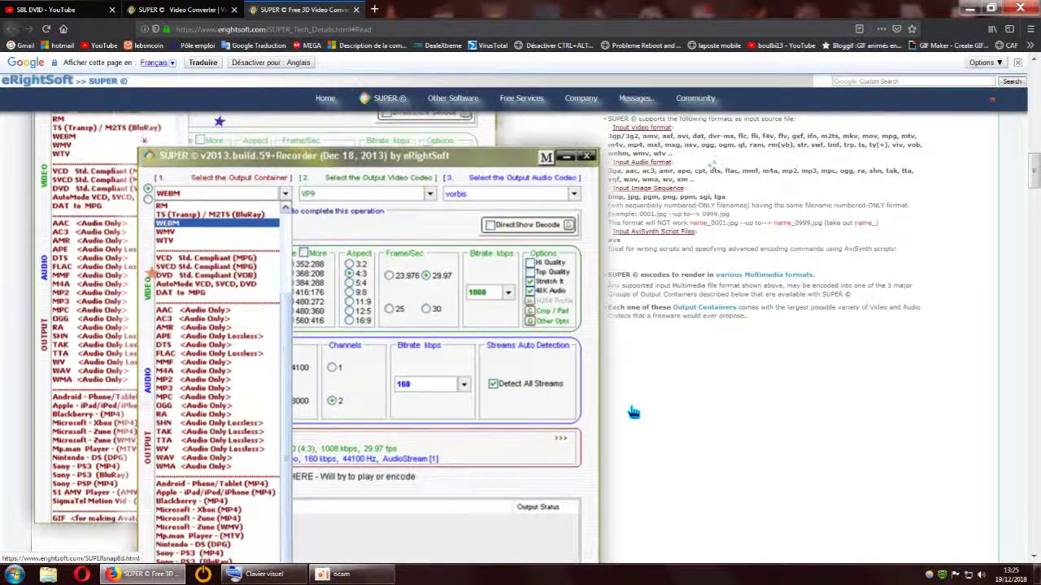
{"action": "scroll", "coordinate": [634, 412], "scroll_direction": "down", "scroll_amount": 1}
{"action": "scroll", "coordinate": [633, 413], "scroll_direction": "down", "scroll_amount": 1}
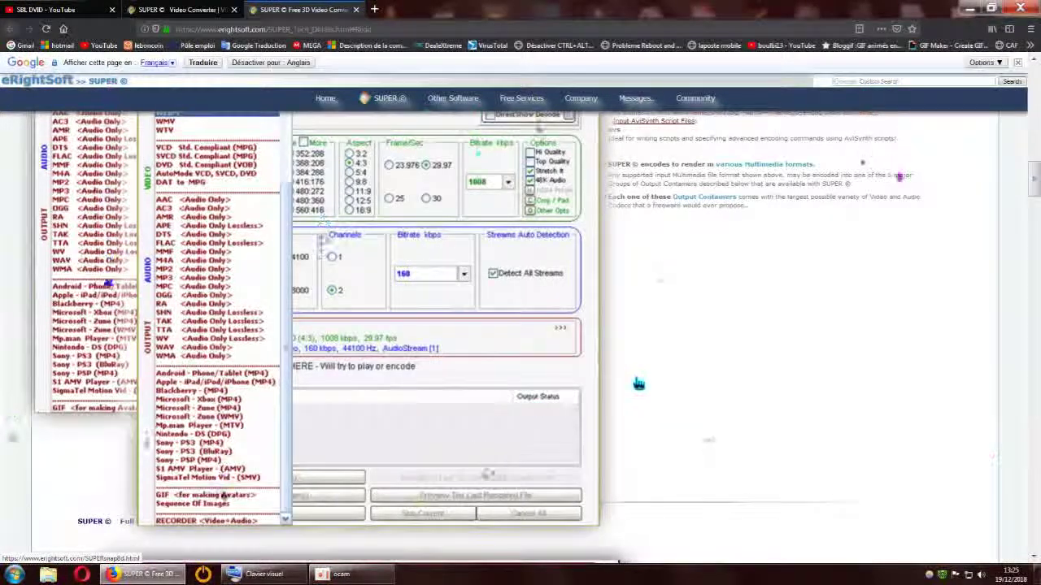
{"action": "scroll", "coordinate": [648, 384], "scroll_direction": "up", "scroll_amount": 1}
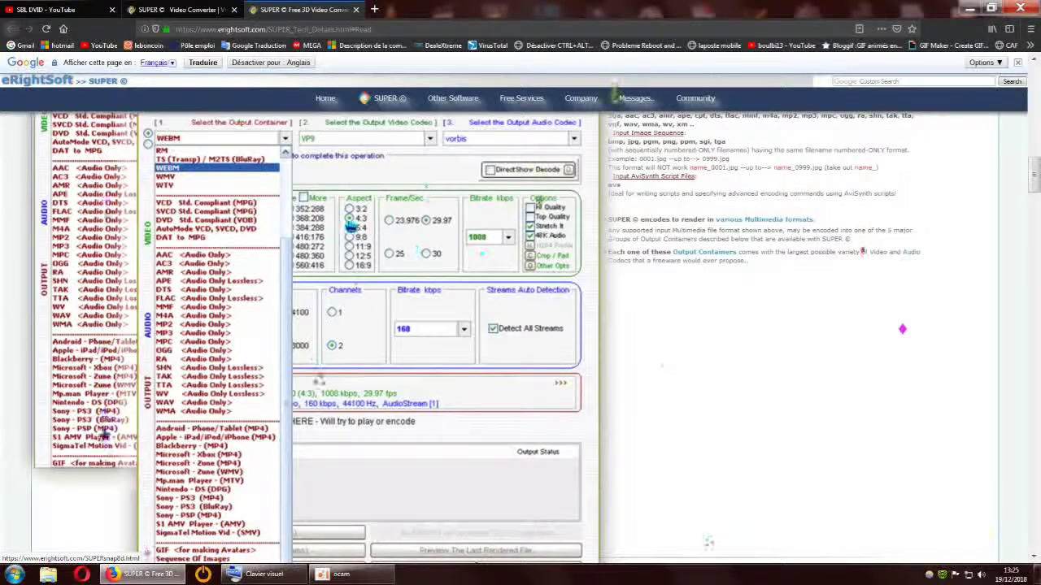
{"action": "scroll", "coordinate": [390, 287], "scroll_direction": "up", "scroll_amount": 1}
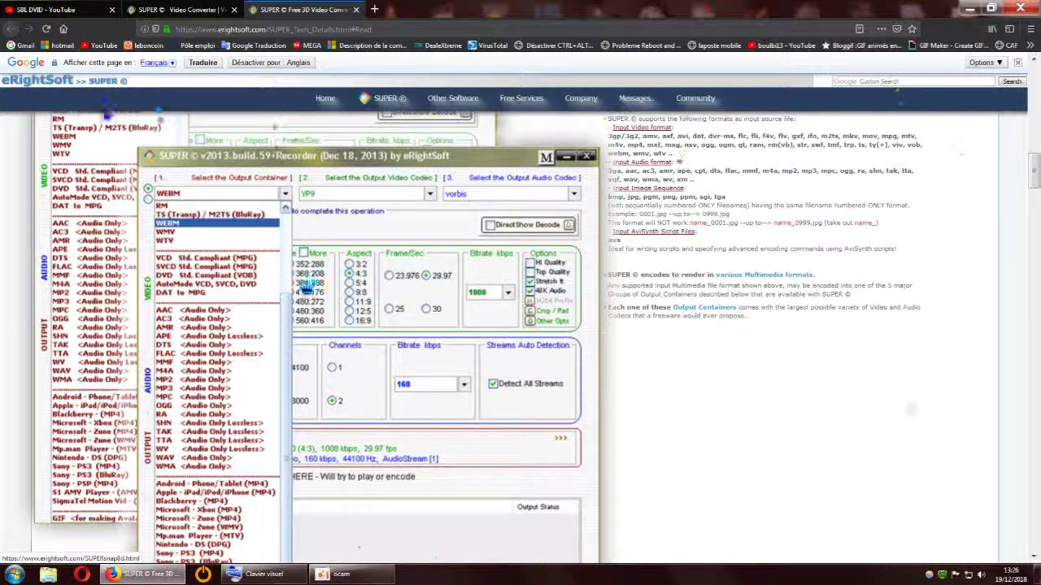
Examine the Full UNICODE File Support section and compare its encoding window with the output container and video settings above it
{"action": "scroll", "coordinate": [685, 378], "scroll_direction": "down", "scroll_amount": 2}
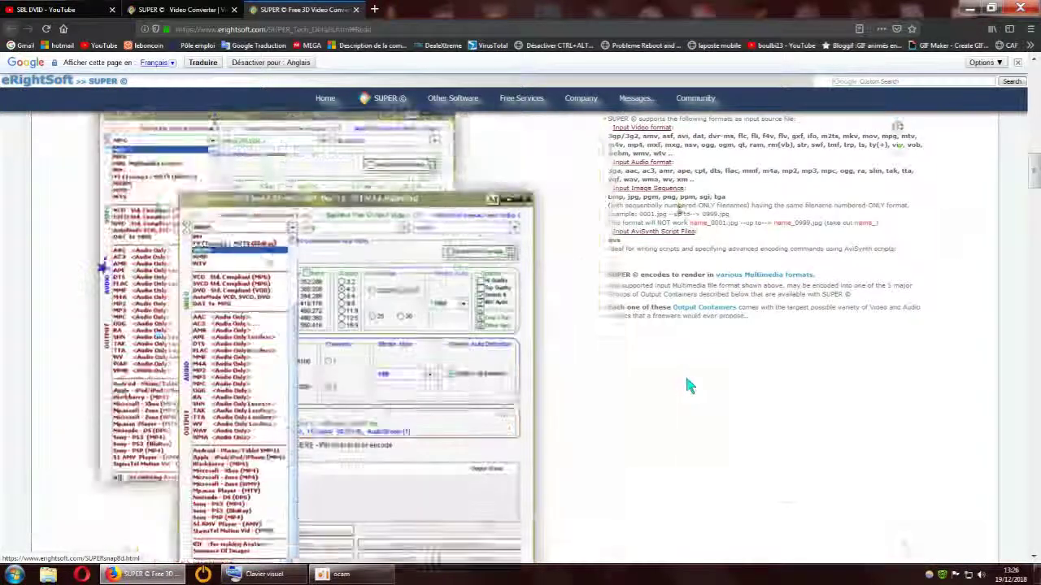
{"action": "scroll", "coordinate": [687, 385], "scroll_direction": "down", "scroll_amount": 3}
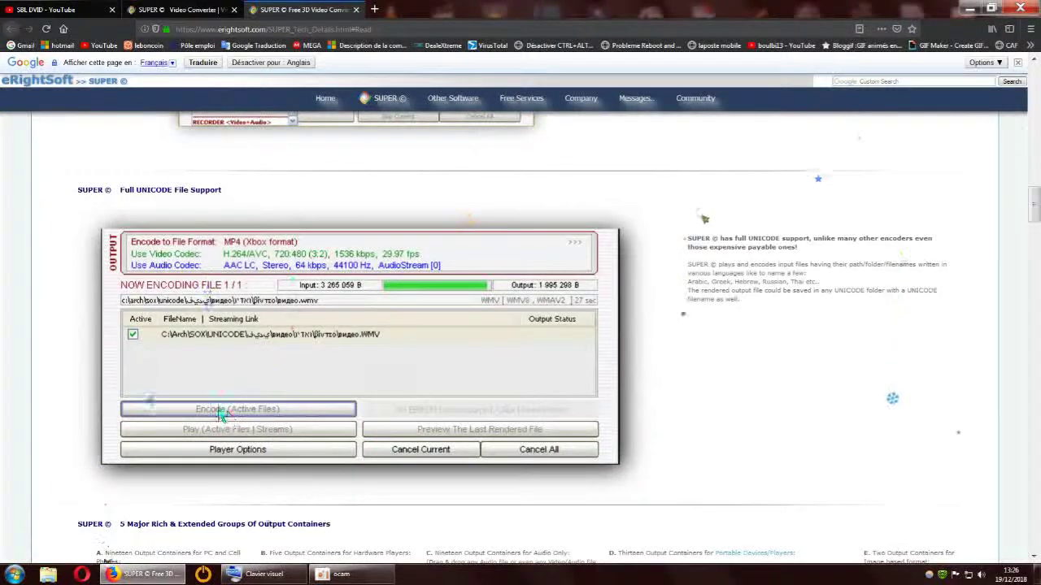
{"action": "scroll", "coordinate": [236, 419], "scroll_direction": "up", "scroll_amount": 3}
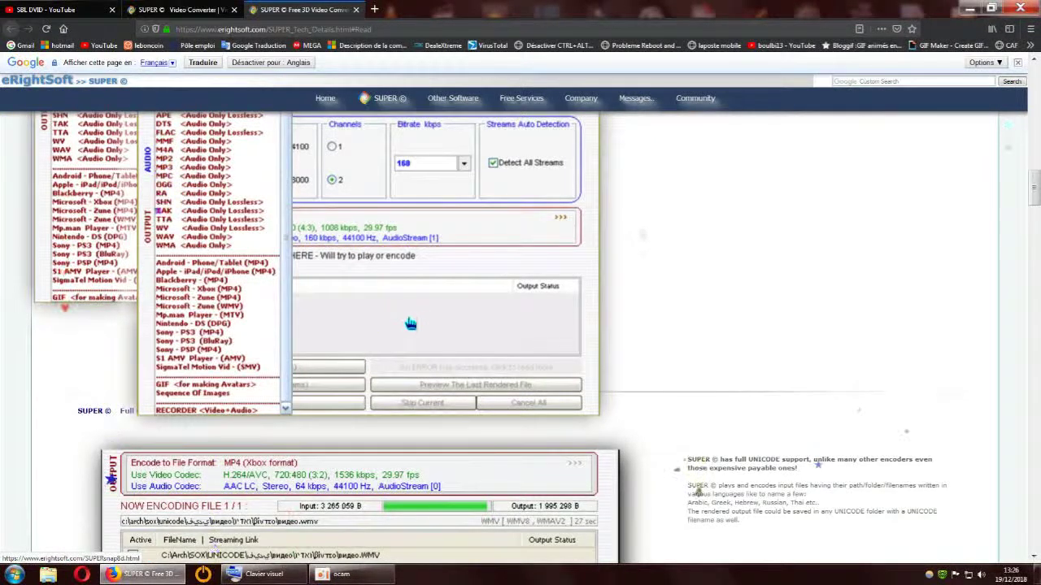
{"action": "scroll", "coordinate": [410, 323], "scroll_direction": "down", "scroll_amount": 3}
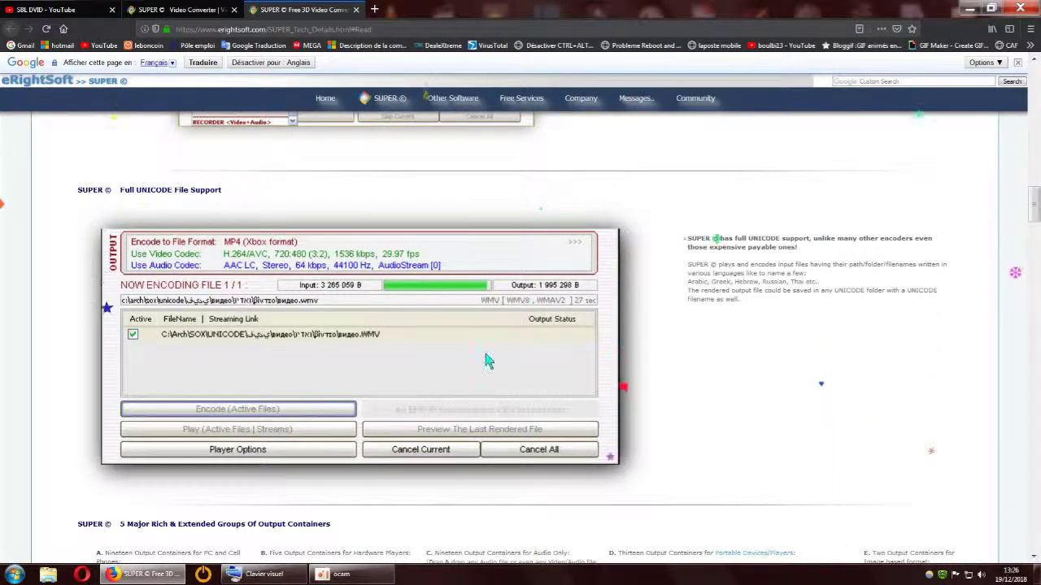
{"action": "scroll", "coordinate": [476, 353], "scroll_direction": "up", "scroll_amount": 4}
{"action": "scroll", "coordinate": [487, 360], "scroll_direction": "up", "scroll_amount": 1}
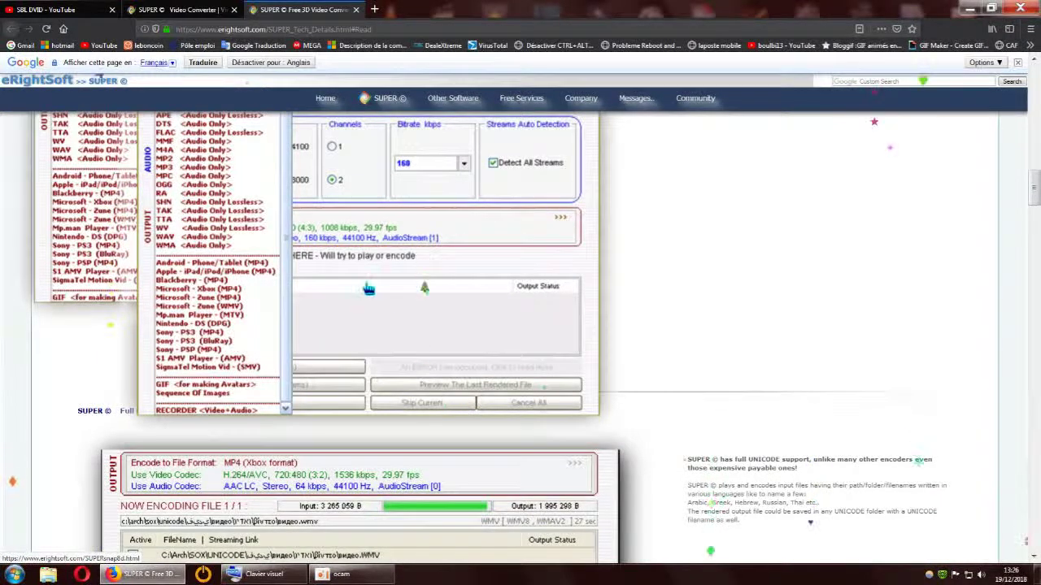
{"action": "scroll", "coordinate": [429, 351], "scroll_direction": "down", "scroll_amount": 2}
{"action": "scroll", "coordinate": [428, 351], "scroll_direction": "up", "scroll_amount": 2}
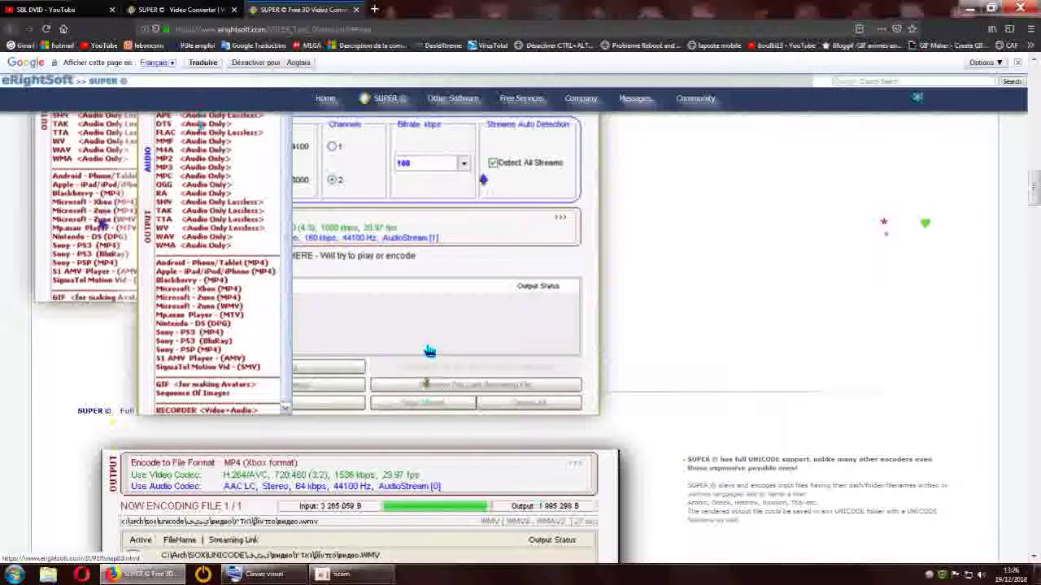
{"action": "scroll", "coordinate": [480, 342], "scroll_direction": "down", "scroll_amount": 7}
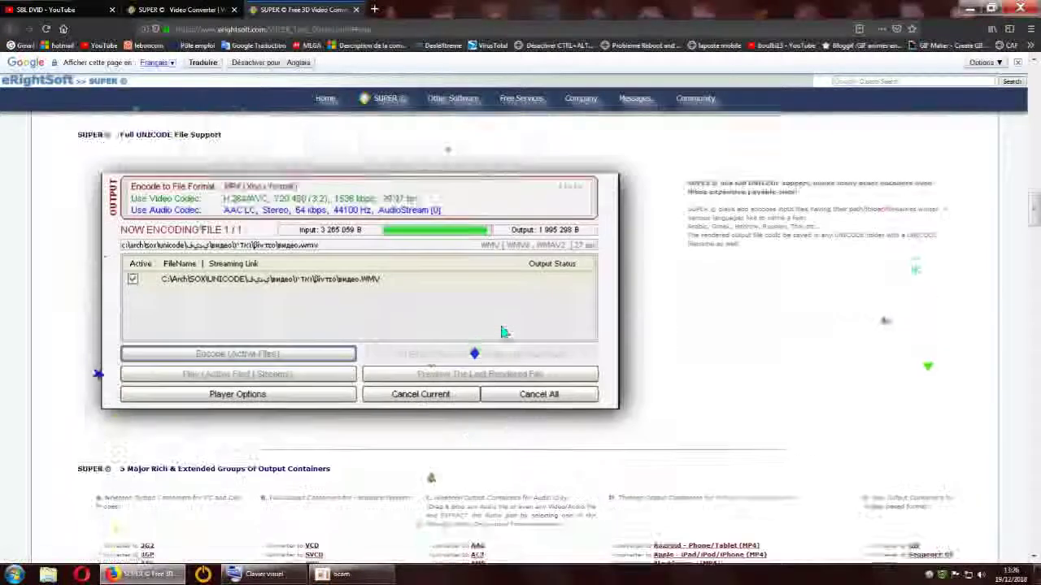
{"action": "scroll", "coordinate": [501, 329], "scroll_direction": "down", "scroll_amount": 1}
{"action": "scroll", "coordinate": [501, 329], "scroll_direction": "up", "scroll_amount": 4}
{"action": "mouse_move", "coordinate": [552, 325]}
{"action": "scroll", "coordinate": [433, 337], "scroll_direction": "up", "scroll_amount": 7}
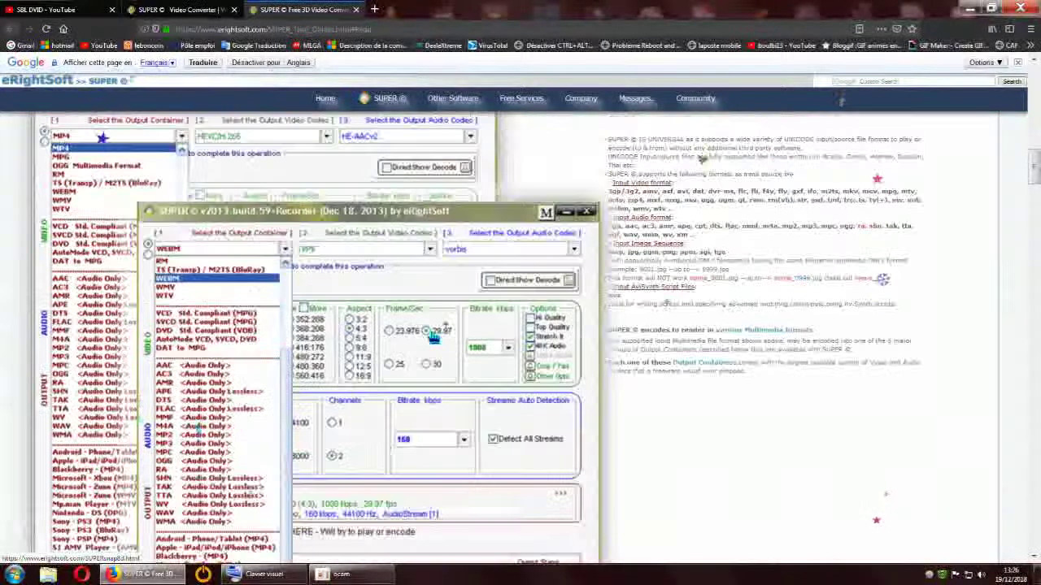
Look through the recorder section and the Multimedia Files Output Process section of the SUPER details page
{"action": "scroll", "coordinate": [433, 336], "scroll_direction": "down", "scroll_amount": 7}
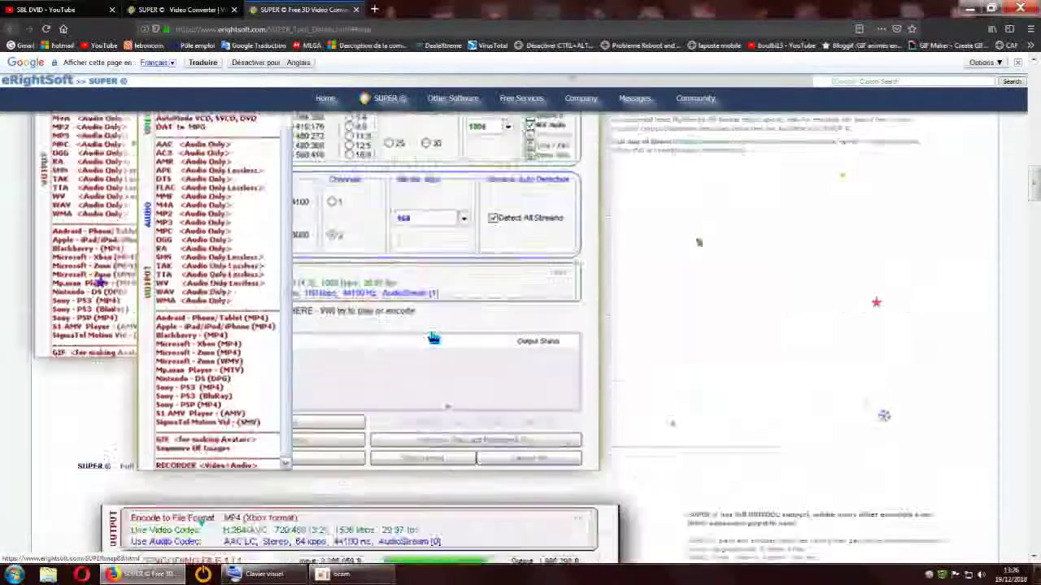
{"action": "scroll", "coordinate": [415, 330], "scroll_direction": "down", "scroll_amount": 4}
{"action": "scroll", "coordinate": [388, 358], "scroll_direction": "down", "scroll_amount": 5}
{"action": "scroll", "coordinate": [387, 358], "scroll_direction": "down", "scroll_amount": 4}
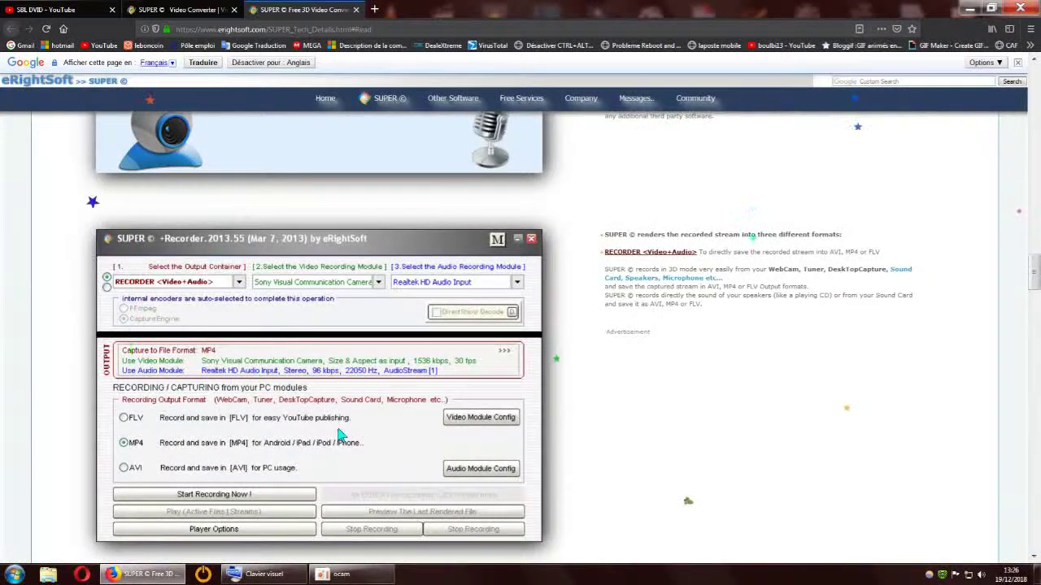
{"action": "scroll", "coordinate": [655, 379], "scroll_direction": "down", "scroll_amount": 14}
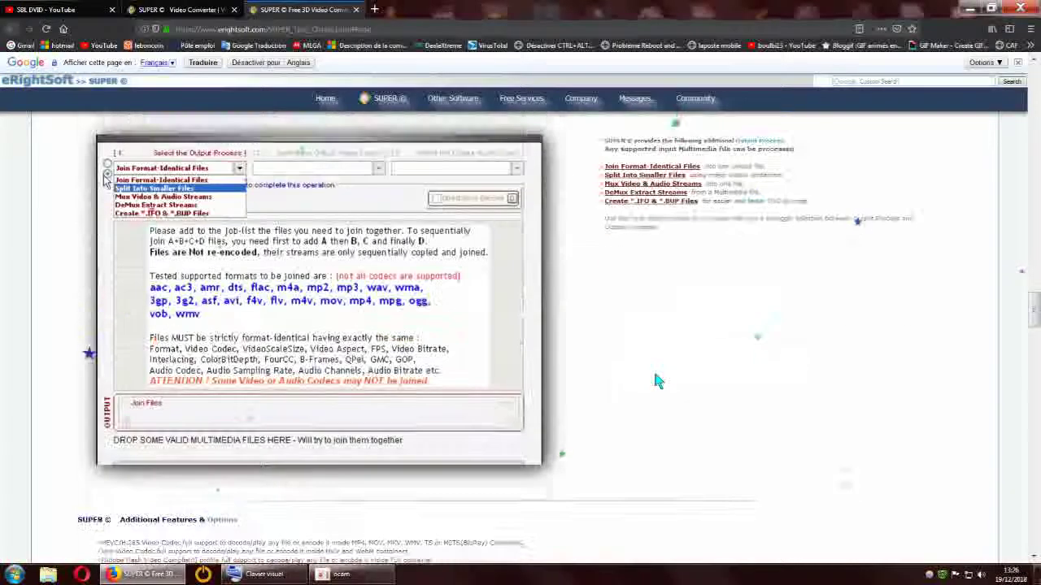
{"action": "scroll", "coordinate": [657, 381], "scroll_direction": "down", "scroll_amount": 4}
{"action": "scroll", "coordinate": [657, 380], "scroll_direction": "up", "scroll_amount": 13}
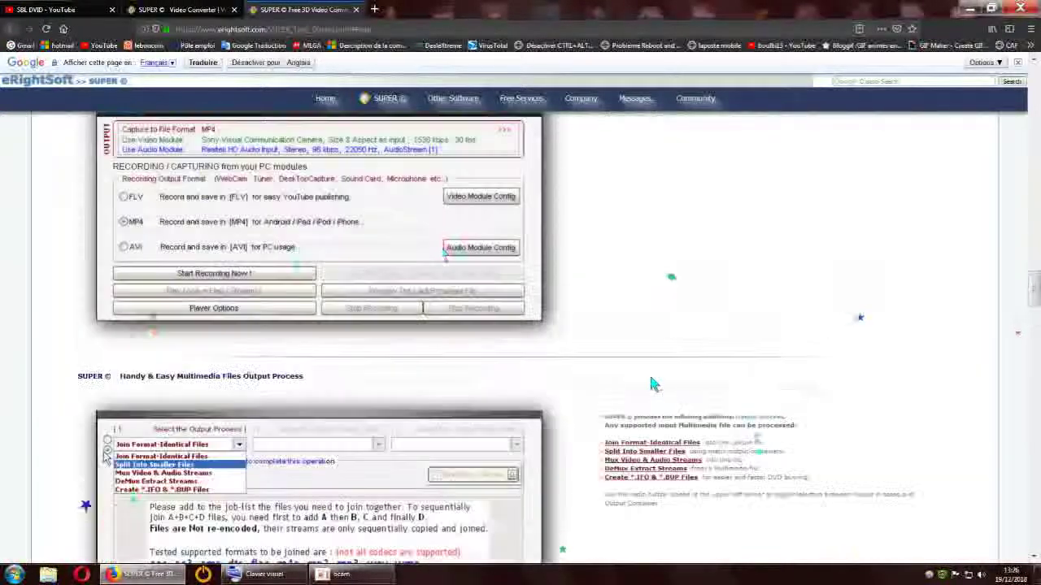
Close the details page, return to the search results and review Clubic's SUPER download page
{"action": "left_click", "coordinate": [355, 9]}
{"action": "left_click", "coordinate": [11, 30]}
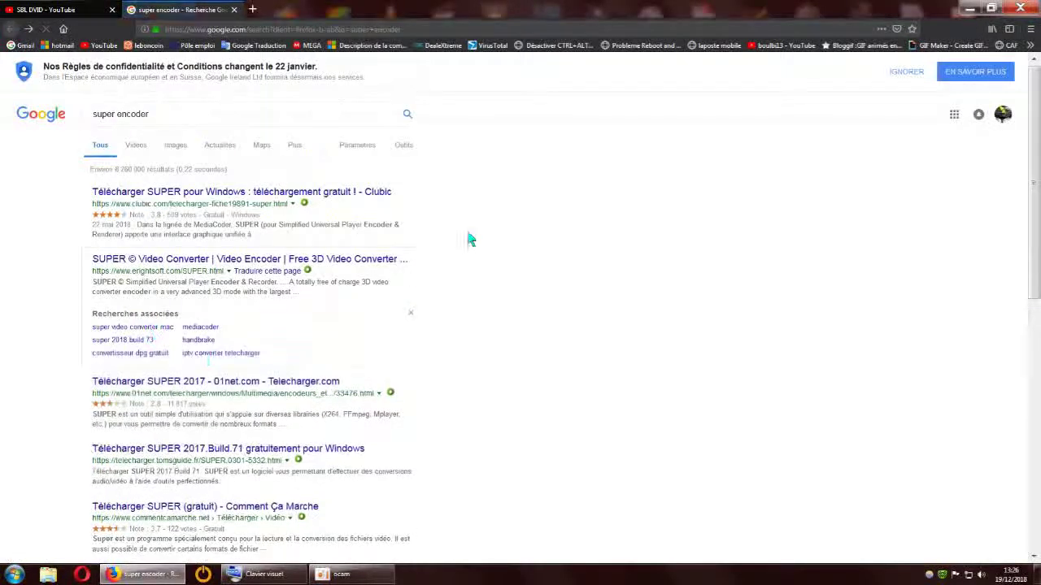
{"action": "left_click", "coordinate": [354, 200]}
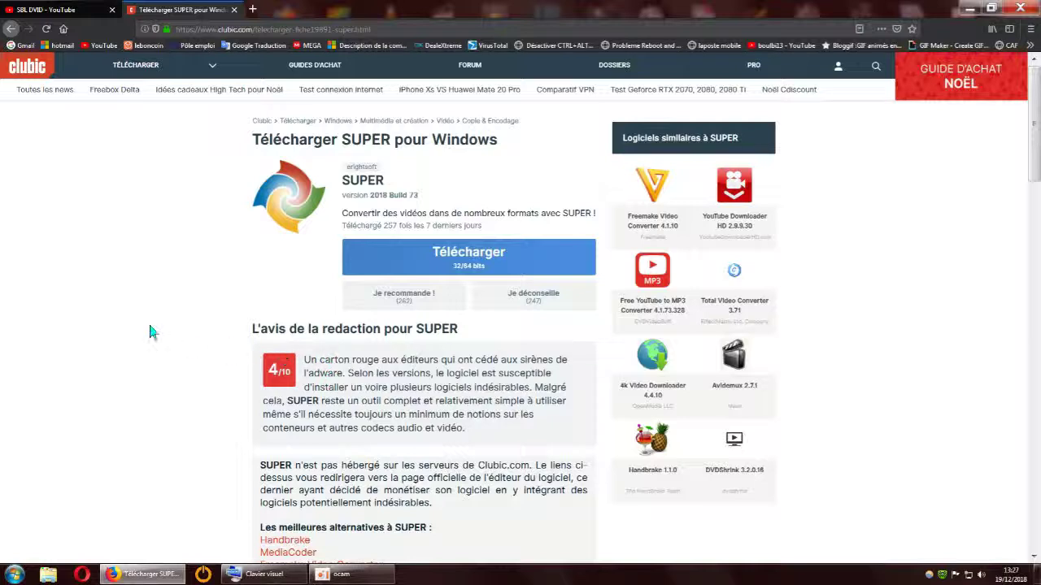
{"action": "scroll", "coordinate": [126, 340], "scroll_direction": "down", "scroll_amount": 1}
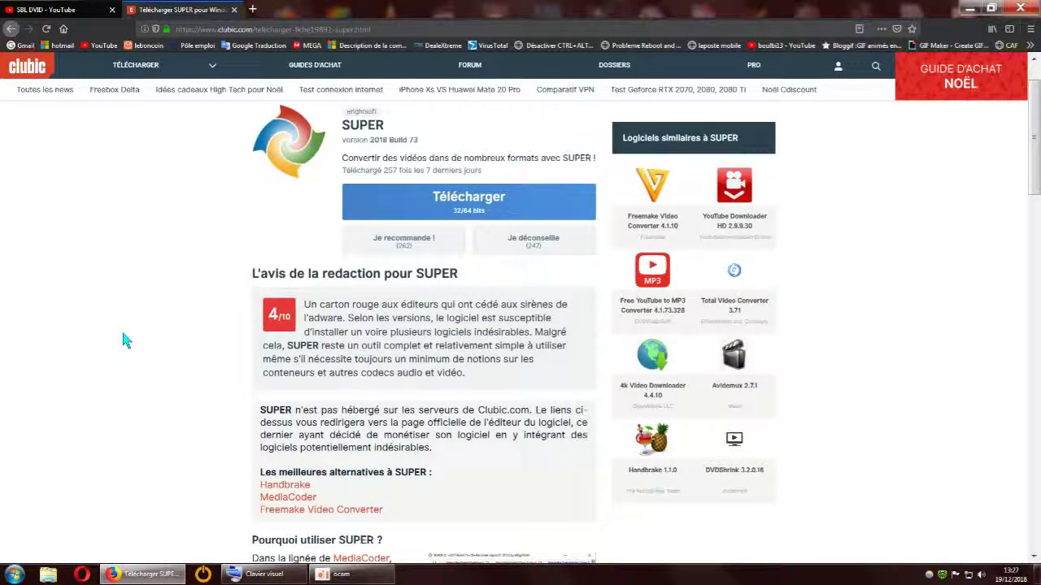
{"action": "scroll", "coordinate": [124, 340], "scroll_direction": "up", "scroll_amount": 1}
Go back to the search results and open the Comment Ça Marche download page for SUPER
{"action": "left_click", "coordinate": [11, 29]}
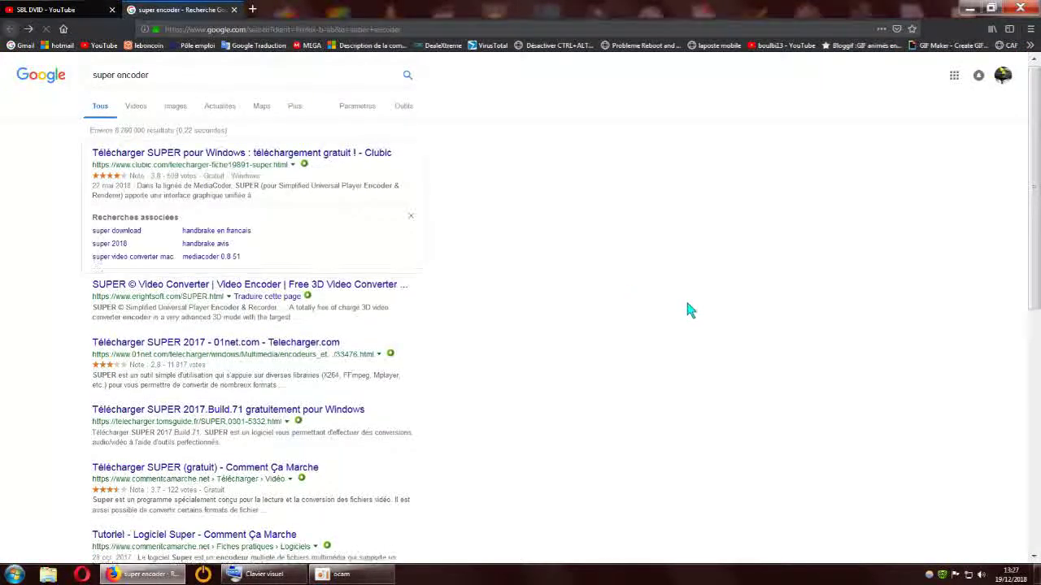
{"action": "scroll", "coordinate": [699, 313], "scroll_direction": "down", "scroll_amount": 2}
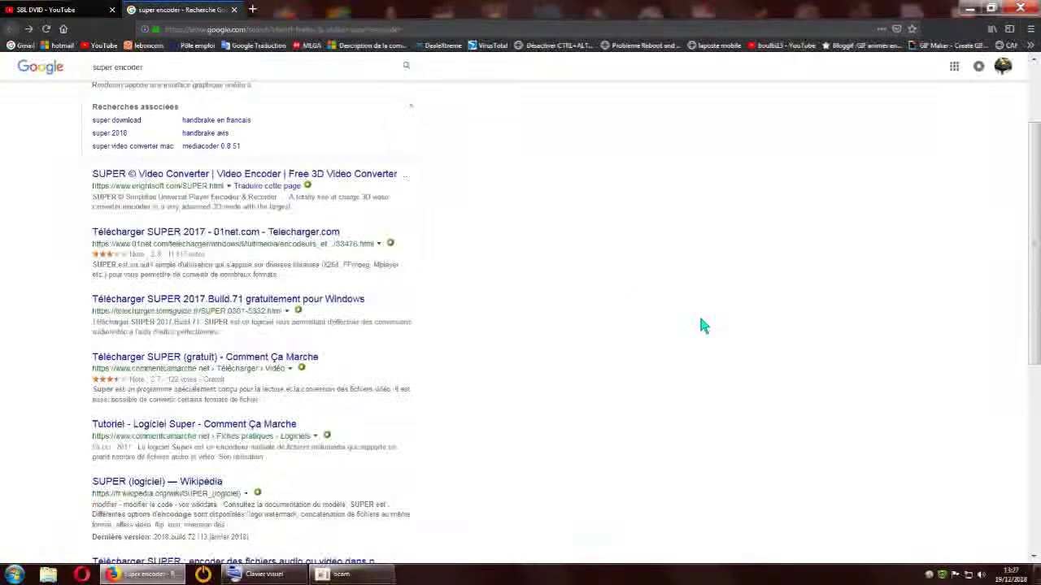
{"action": "left_click", "coordinate": [264, 360]}
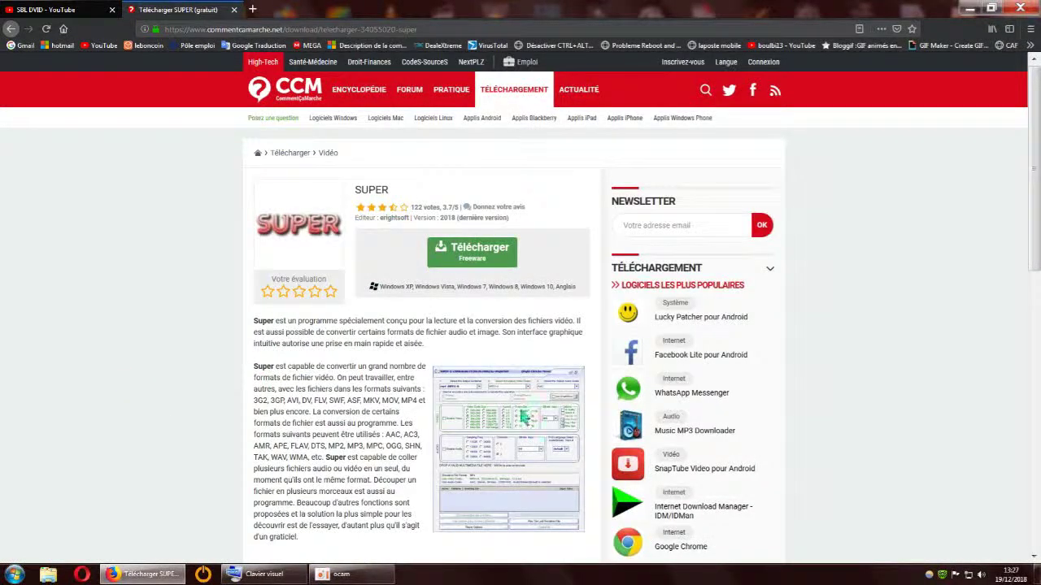
{"action": "scroll", "coordinate": [155, 381], "scroll_direction": "down", "scroll_amount": 1}
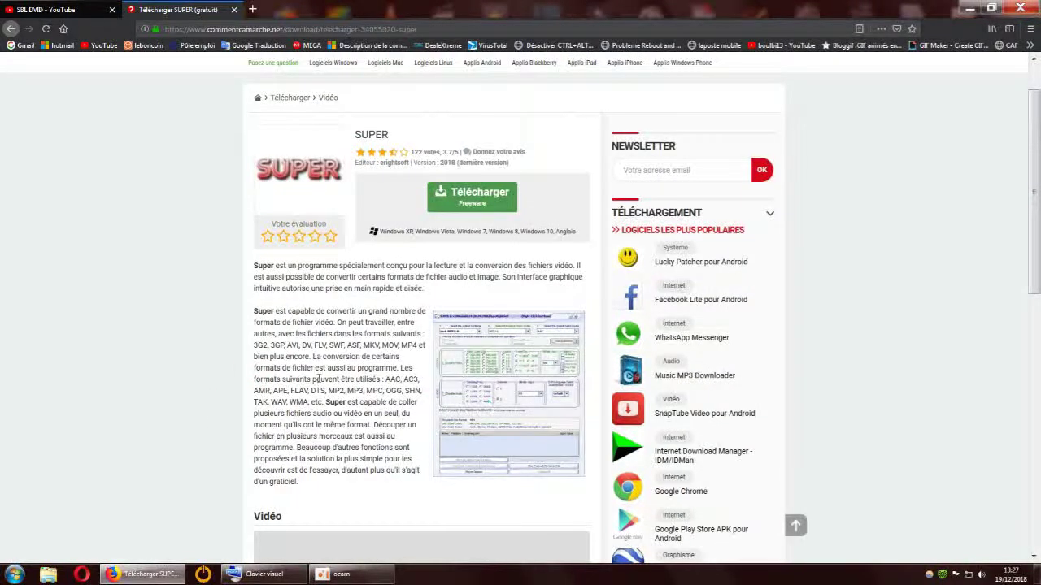
View the SUPER interface screenshot as a standalone image and return to the download page's description
{"action": "right_click", "coordinate": [509, 365]}
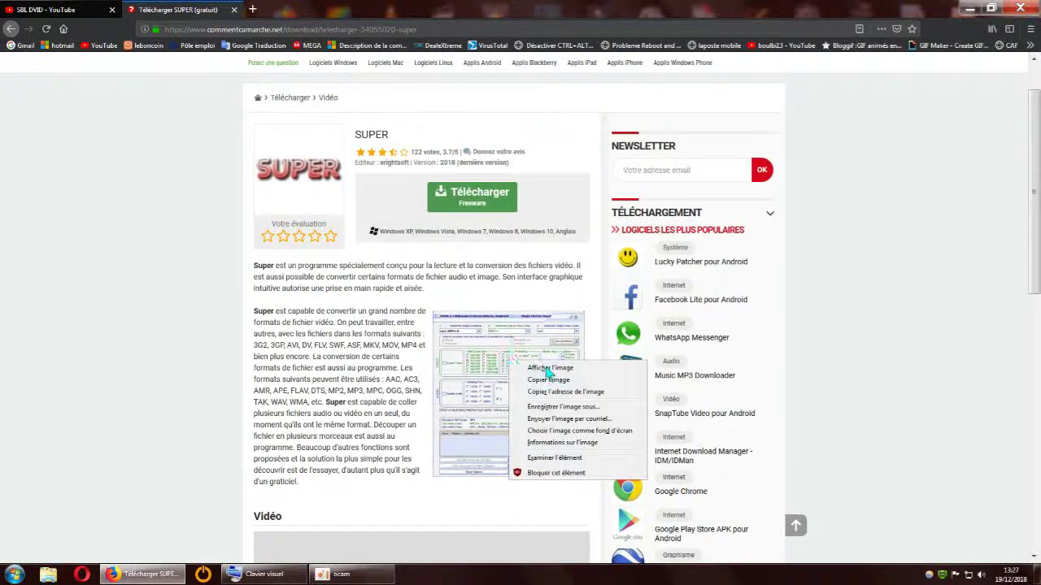
{"action": "left_click", "coordinate": [547, 370]}
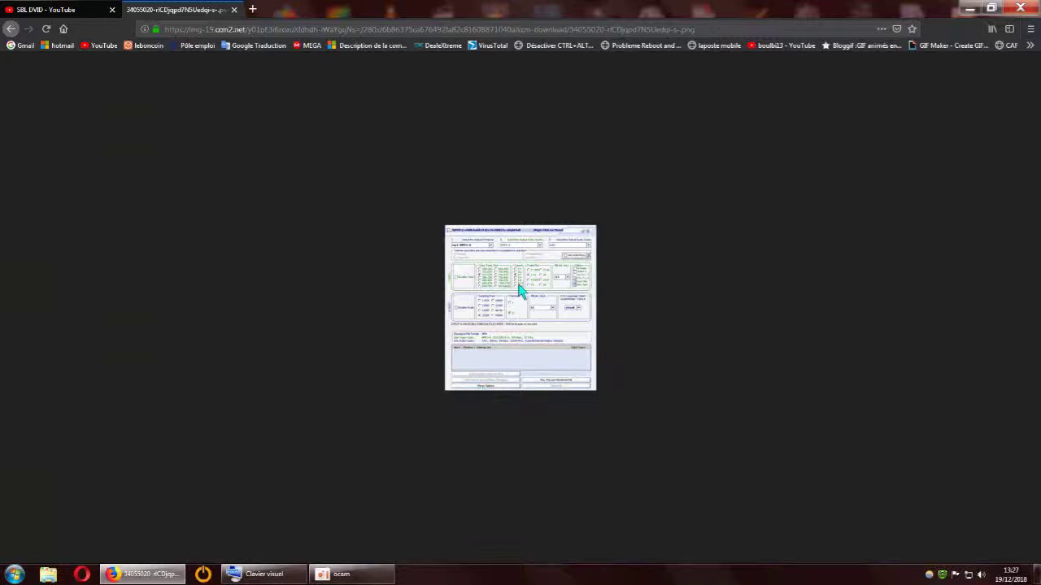
{"action": "left_click", "coordinate": [10, 29]}
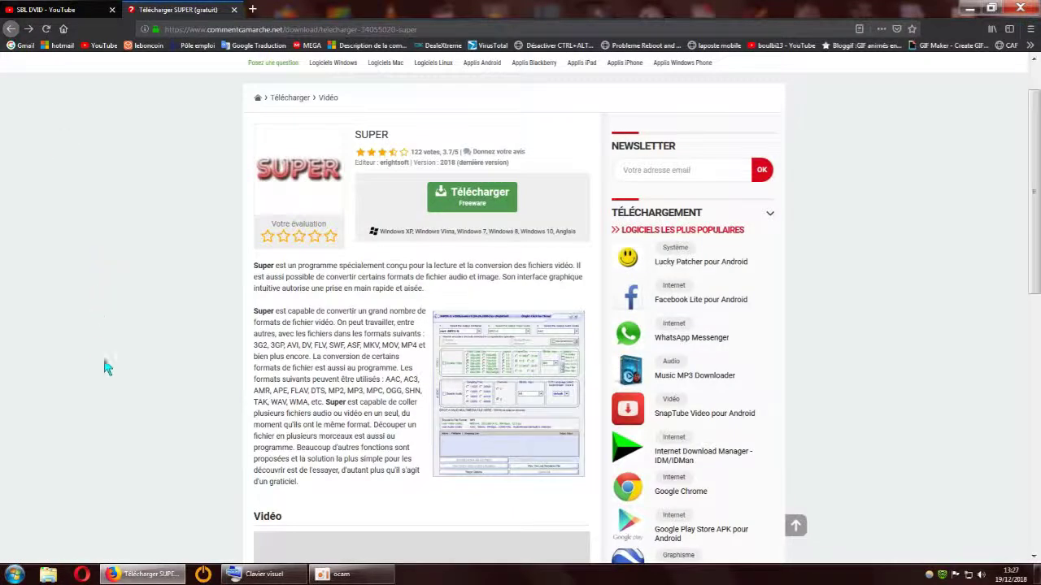
{"action": "scroll", "coordinate": [113, 372], "scroll_direction": "down", "scroll_amount": 3}
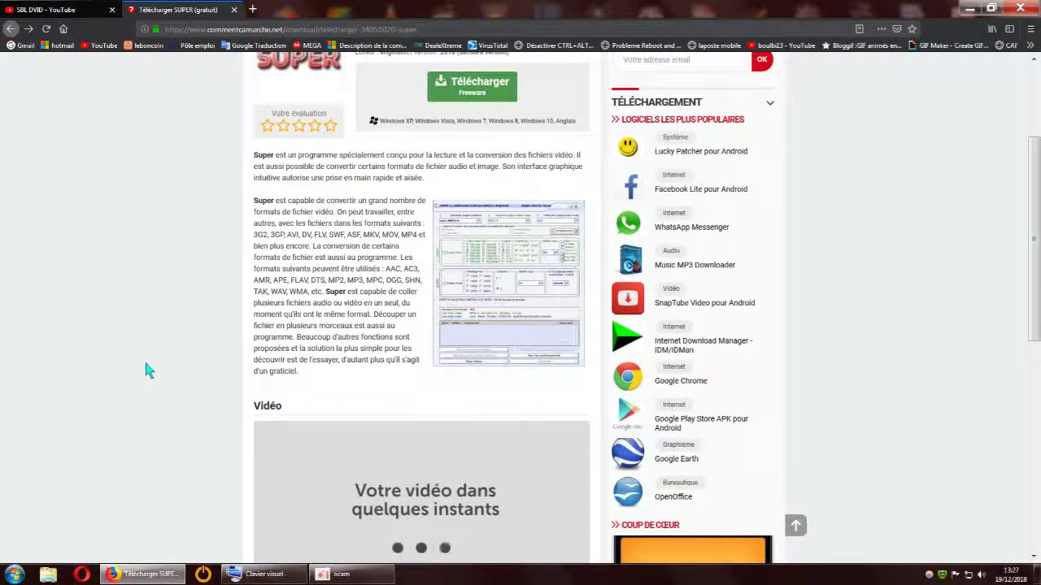
Look over the description and download section of SUPER's Comment Ça Marche page
{"action": "scroll", "coordinate": [163, 368], "scroll_direction": "down", "scroll_amount": 5}
{"action": "scroll", "coordinate": [162, 366], "scroll_direction": "up", "scroll_amount": 4}
{"action": "scroll", "coordinate": [82, 288], "scroll_direction": "down", "scroll_amount": 2}
{"action": "scroll", "coordinate": [82, 288], "scroll_direction": "up", "scroll_amount": 5}
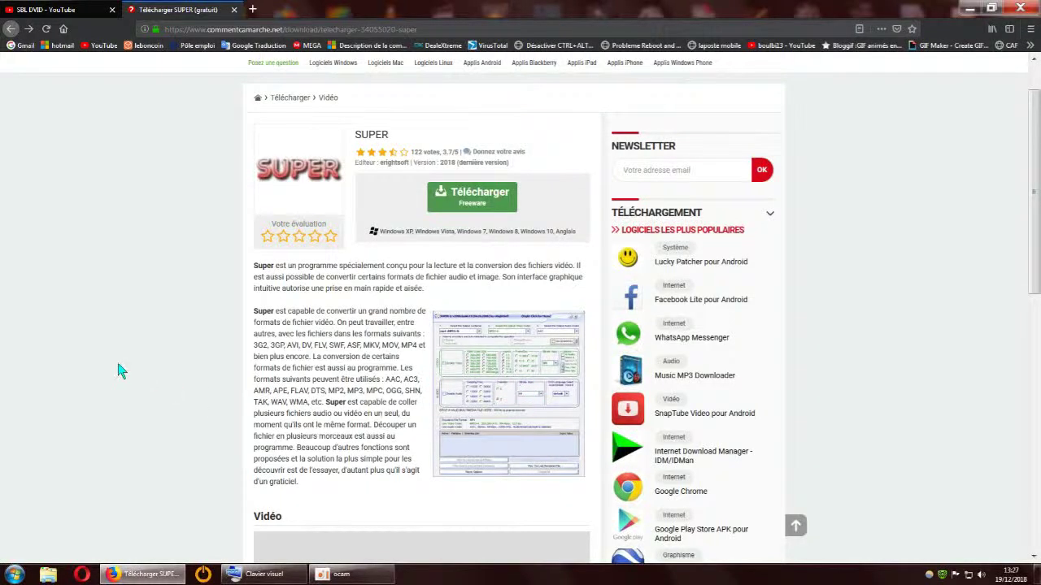
{"action": "scroll", "coordinate": [156, 356], "scroll_direction": "down", "scroll_amount": 2}
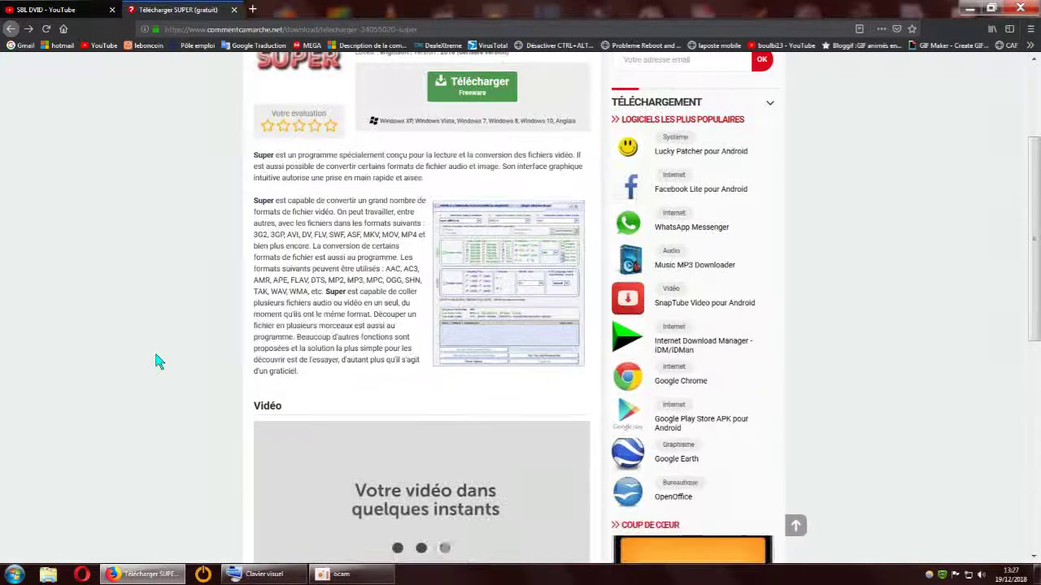
Open the full list of user comments on SUPER and read the reviews in the "Avis sur Super" discussion
{"action": "scroll", "coordinate": [156, 362], "scroll_direction": "down", "scroll_amount": 8}
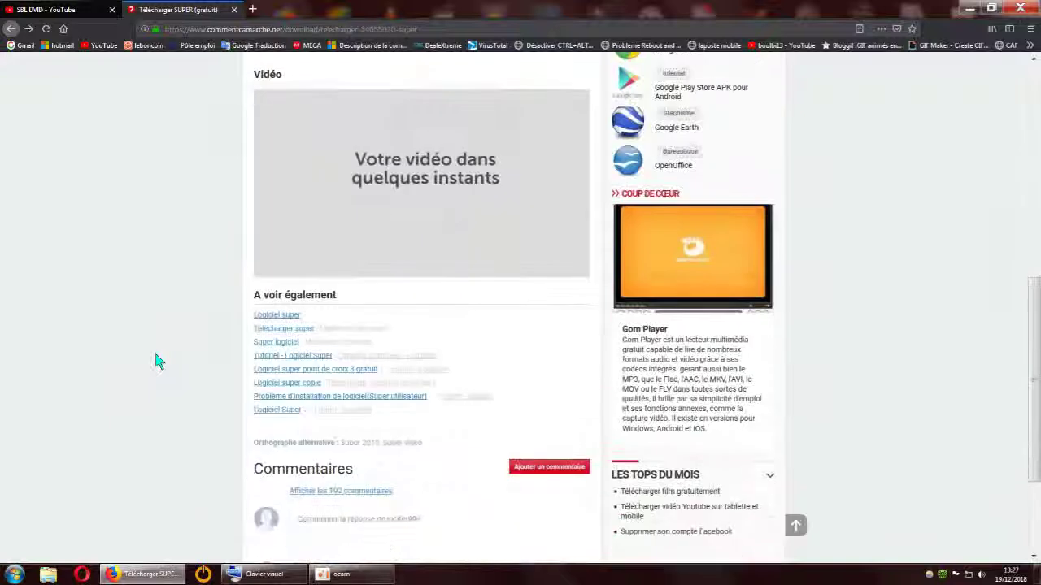
{"action": "left_click", "coordinate": [376, 334]}
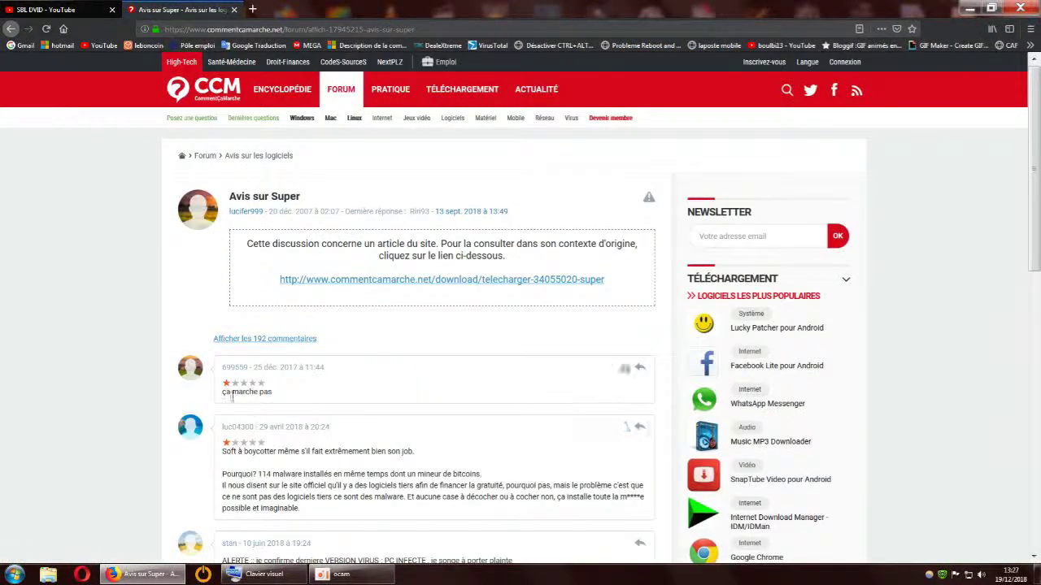
{"action": "scroll", "coordinate": [351, 383], "scroll_direction": "down", "scroll_amount": 1}
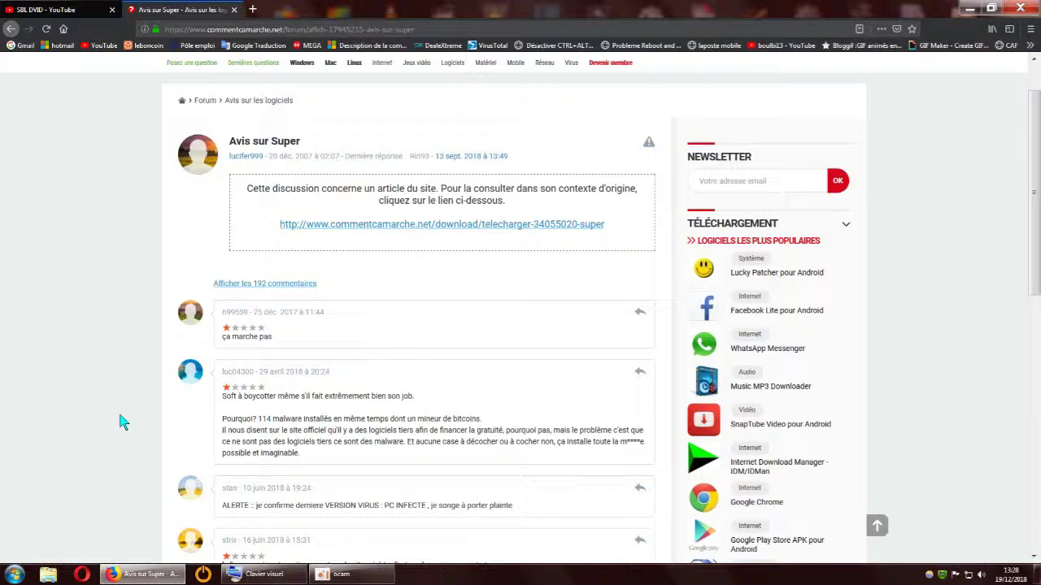
{"action": "scroll", "coordinate": [119, 422], "scroll_direction": "down", "scroll_amount": 1}
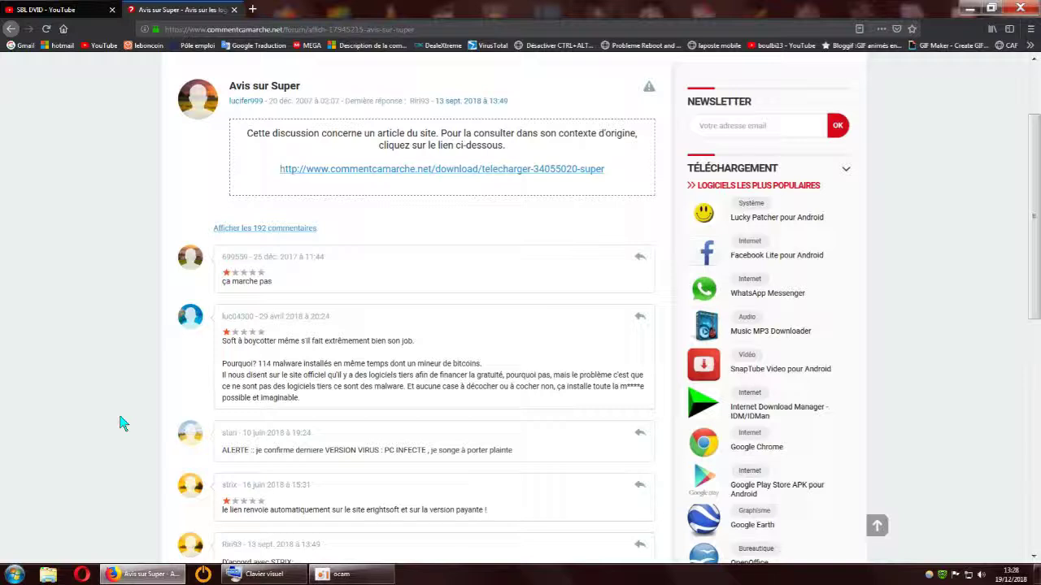
{"action": "scroll", "coordinate": [120, 422], "scroll_direction": "down", "scroll_amount": 1}
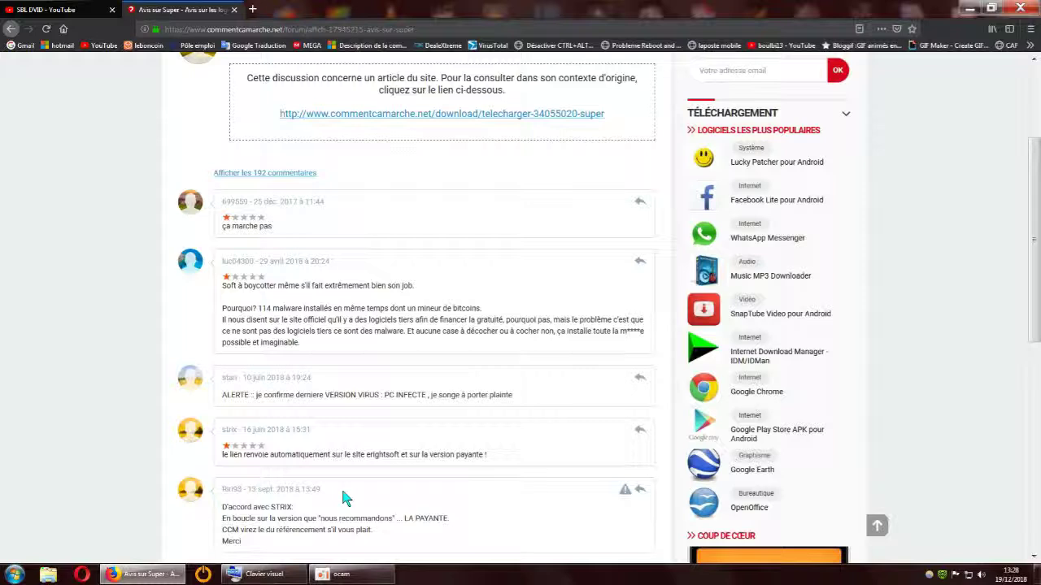
{"action": "scroll", "coordinate": [317, 451], "scroll_direction": "down", "scroll_amount": 3}
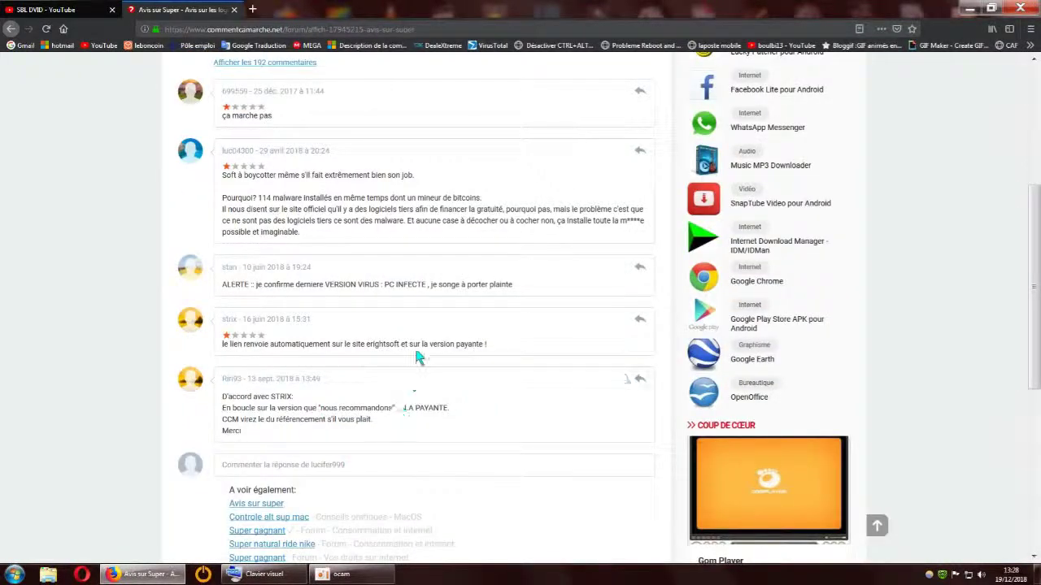
{"action": "scroll", "coordinate": [387, 380], "scroll_direction": "up", "scroll_amount": 3}
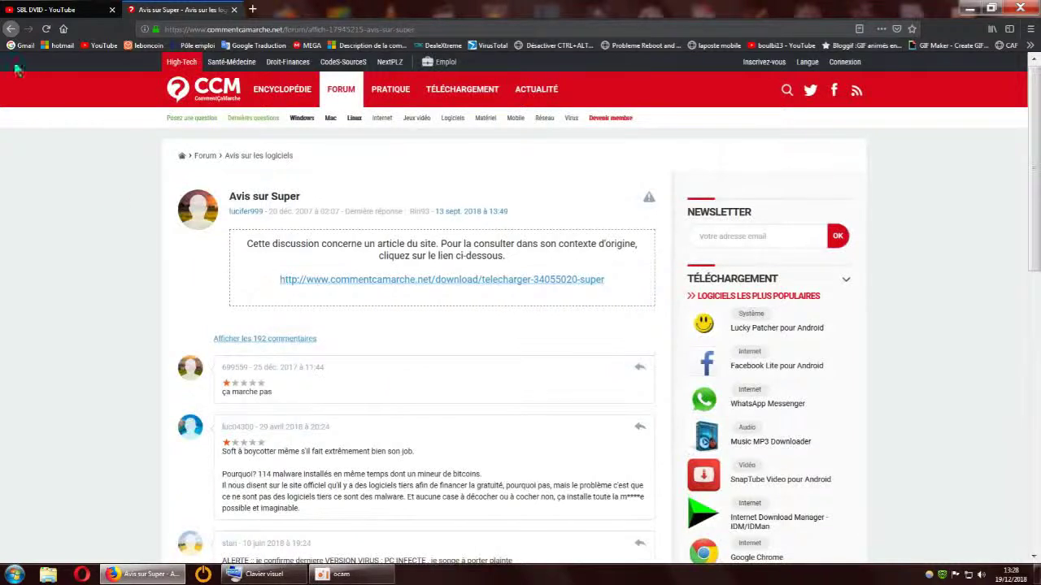
Return to the "super encoder" search results and open eRightSoft's SUPER © Video Converter page
{"action": "left_click", "coordinate": [12, 29]}
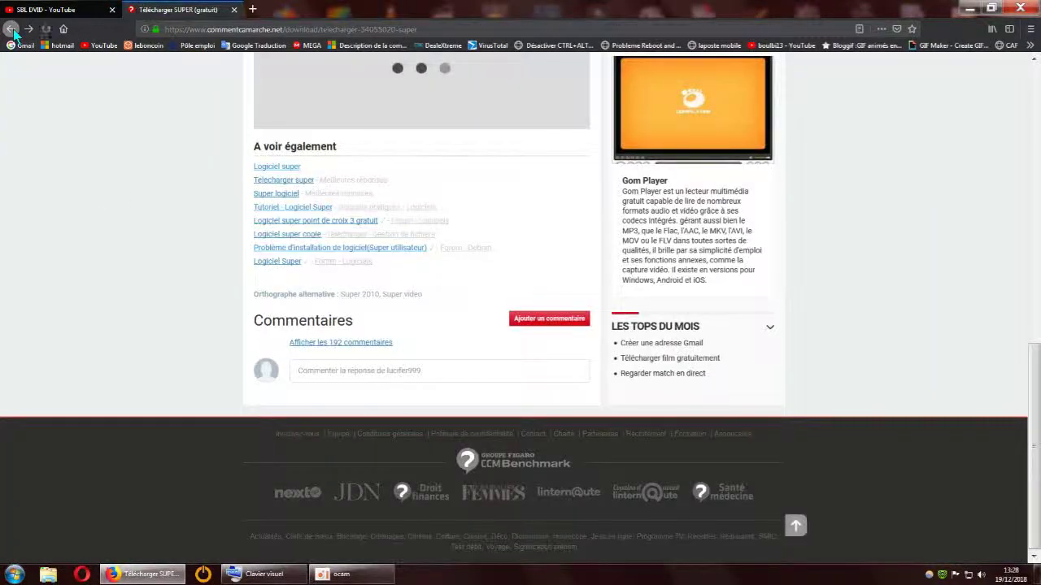
{"action": "left_click", "coordinate": [12, 30]}
{"action": "scroll", "coordinate": [468, 285], "scroll_direction": "up", "scroll_amount": 2}
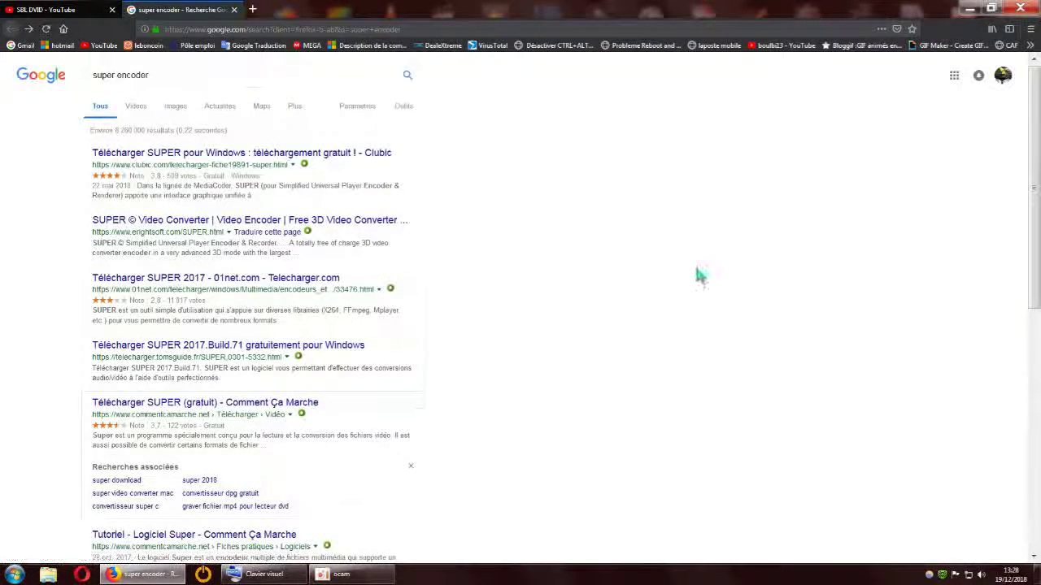
{"action": "left_click", "coordinate": [380, 220]}
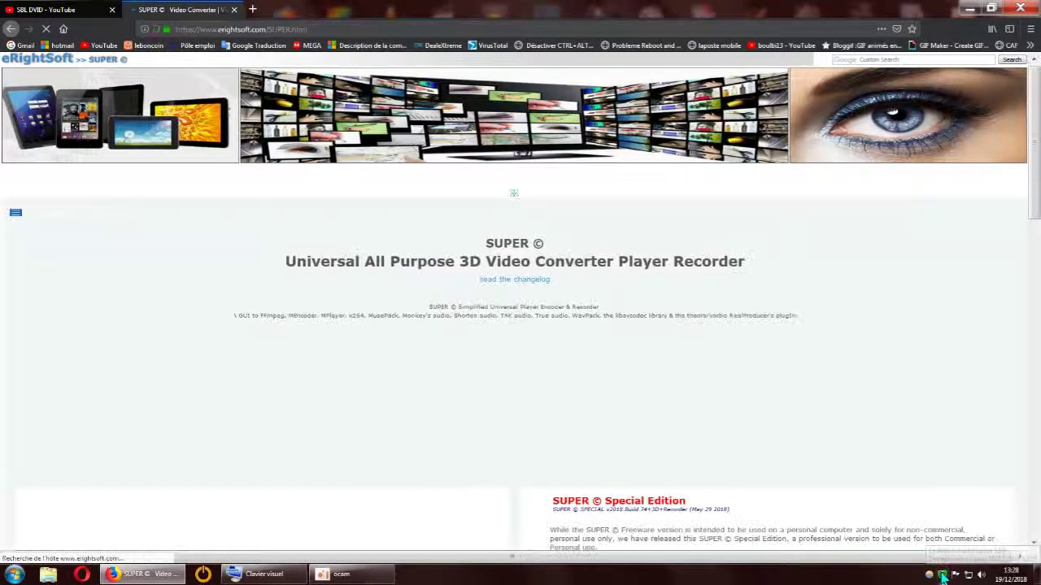
Go through the introduction of SUPER © to the freeware section and follow the Start Downloading SUPER © link
{"action": "scroll", "coordinate": [516, 395], "scroll_direction": "down", "scroll_amount": 2}
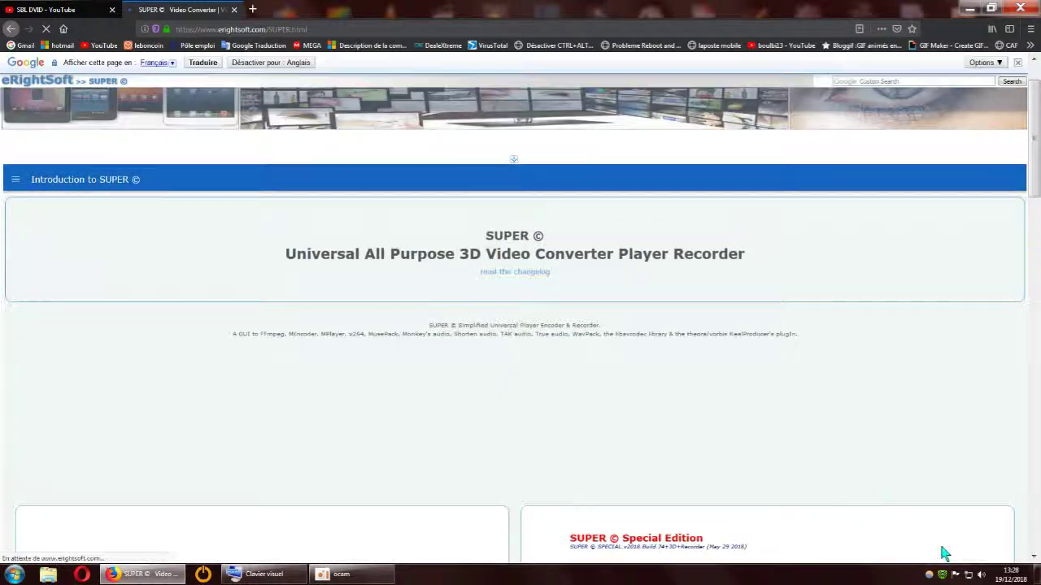
{"action": "scroll", "coordinate": [452, 337], "scroll_direction": "down", "scroll_amount": 5}
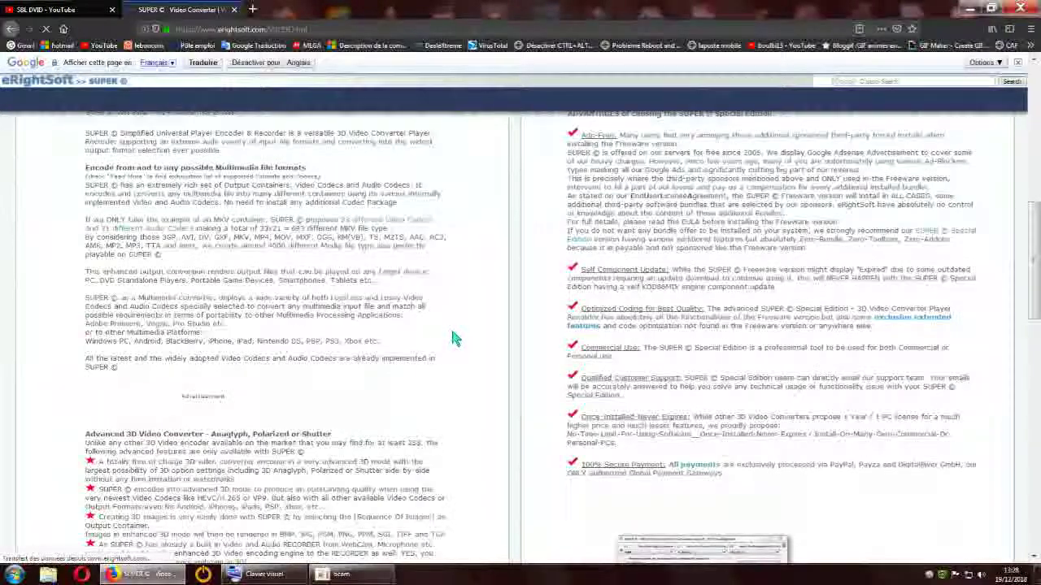
{"action": "scroll", "coordinate": [455, 338], "scroll_direction": "down", "scroll_amount": 5}
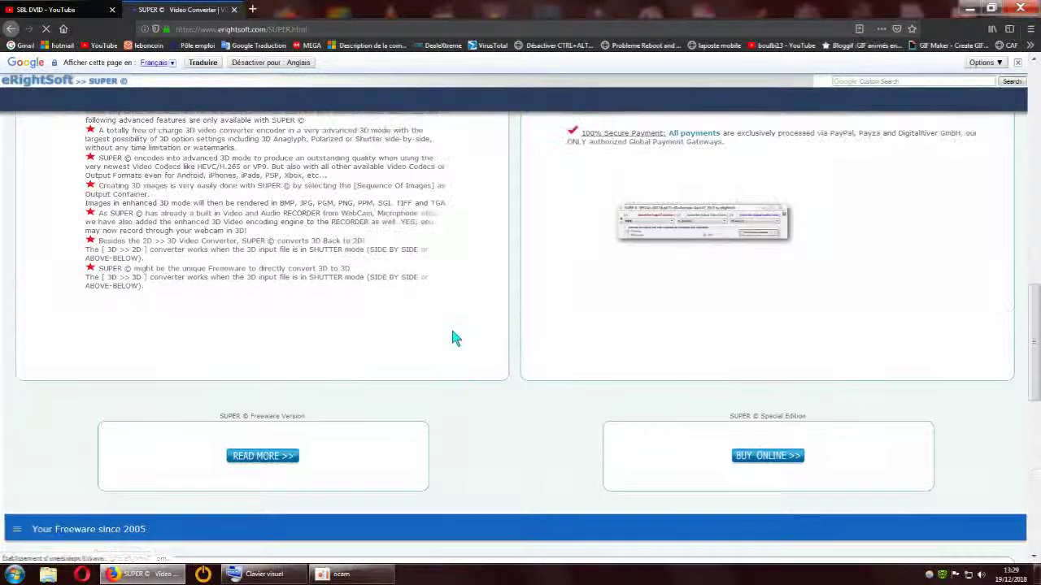
{"action": "scroll", "coordinate": [454, 338], "scroll_direction": "down", "scroll_amount": 2}
{"action": "scroll", "coordinate": [453, 337], "scroll_direction": "down", "scroll_amount": 5}
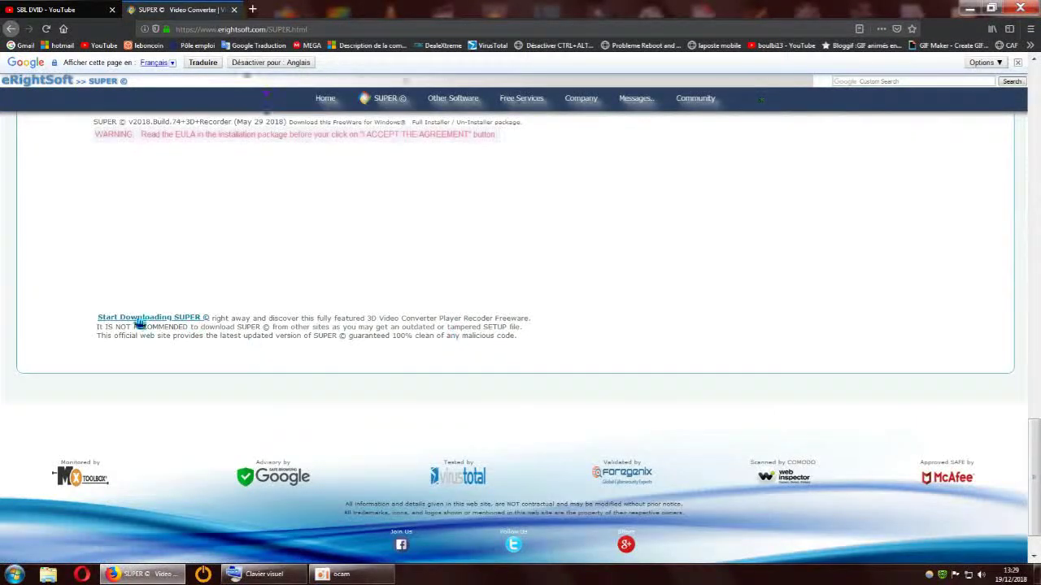
{"action": "left_click", "coordinate": [139, 321]}
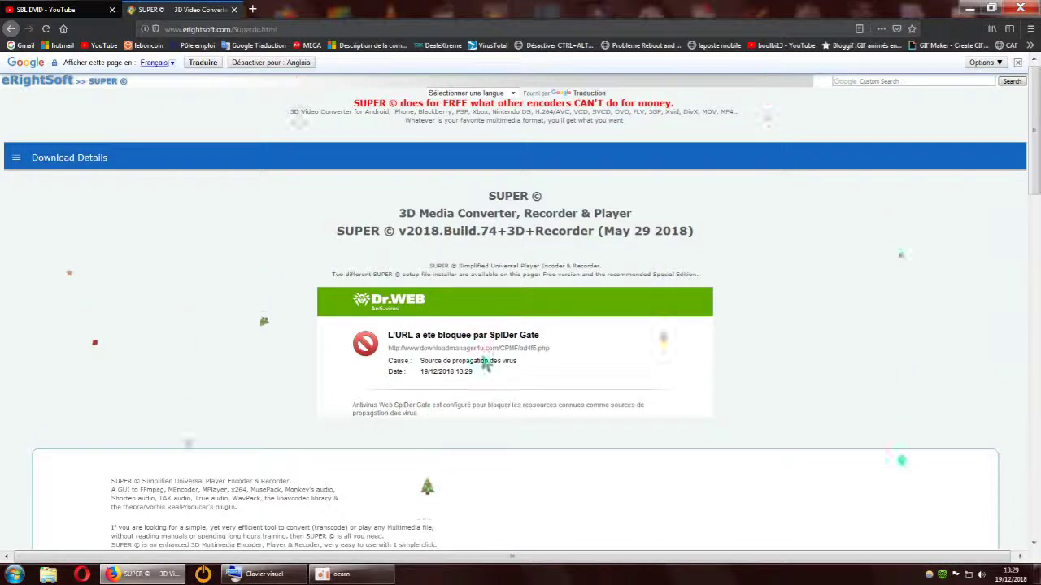
Find the totally free SUPER © setup file installer on the Download Details page and save SUPERsetup.exe
{"action": "scroll", "coordinate": [466, 354], "scroll_direction": "down", "scroll_amount": 10}
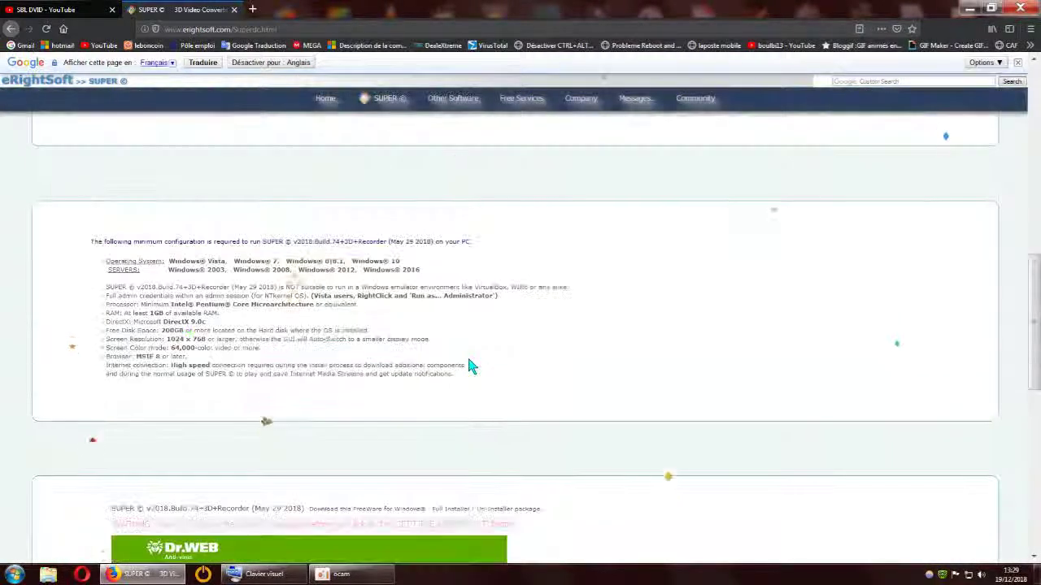
{"action": "scroll", "coordinate": [470, 366], "scroll_direction": "down", "scroll_amount": 8}
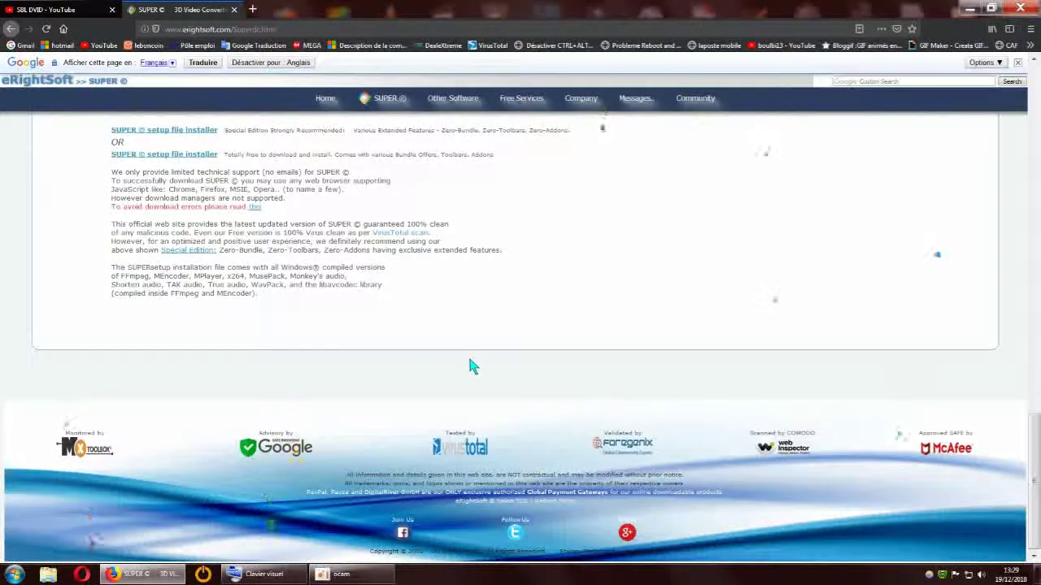
{"action": "scroll", "coordinate": [469, 365], "scroll_direction": "up", "scroll_amount": 1}
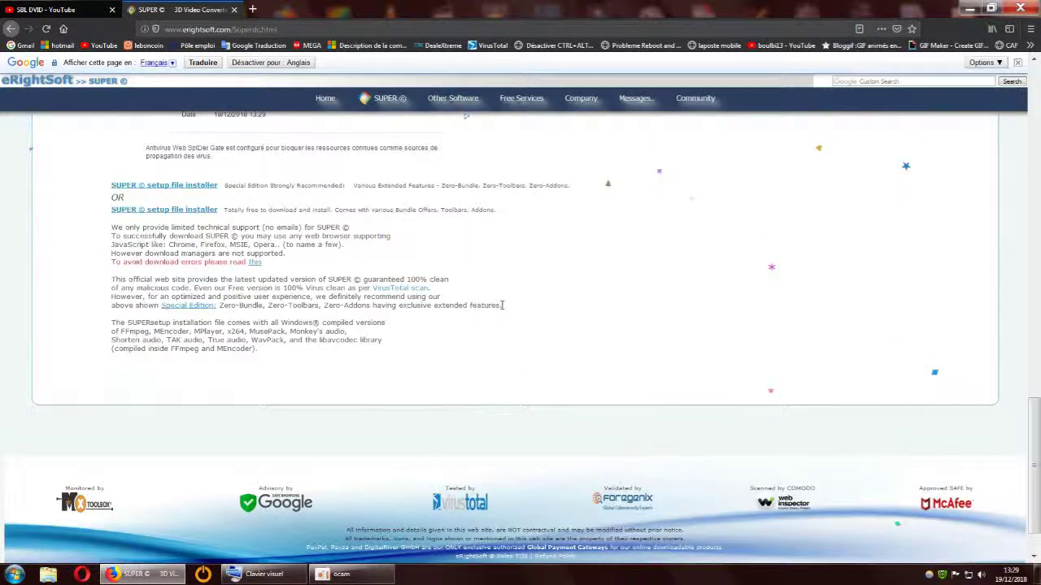
{"action": "scroll", "coordinate": [502, 304], "scroll_direction": "up", "scroll_amount": 1}
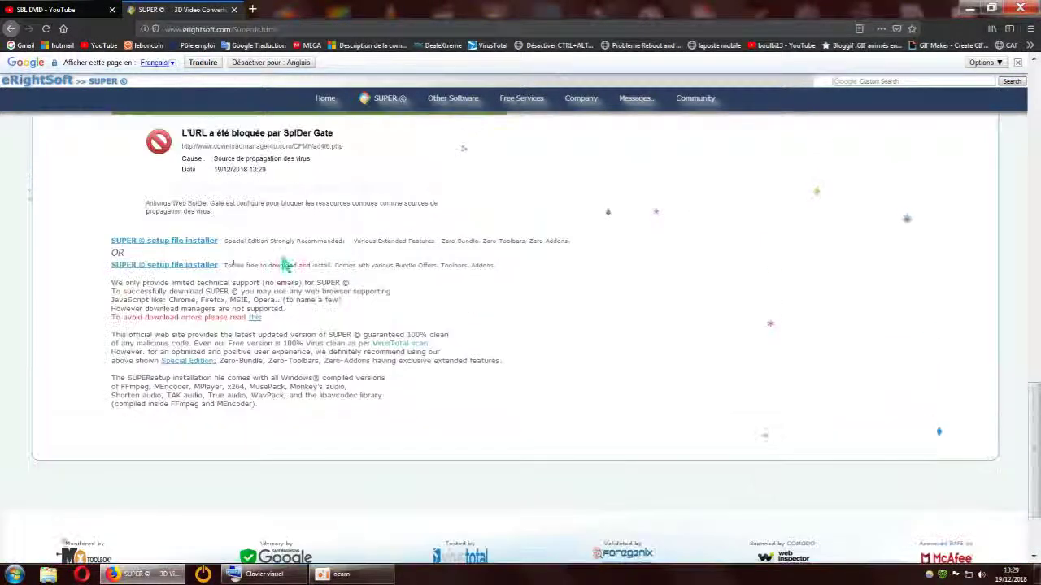
{"action": "left_click", "coordinate": [187, 269]}
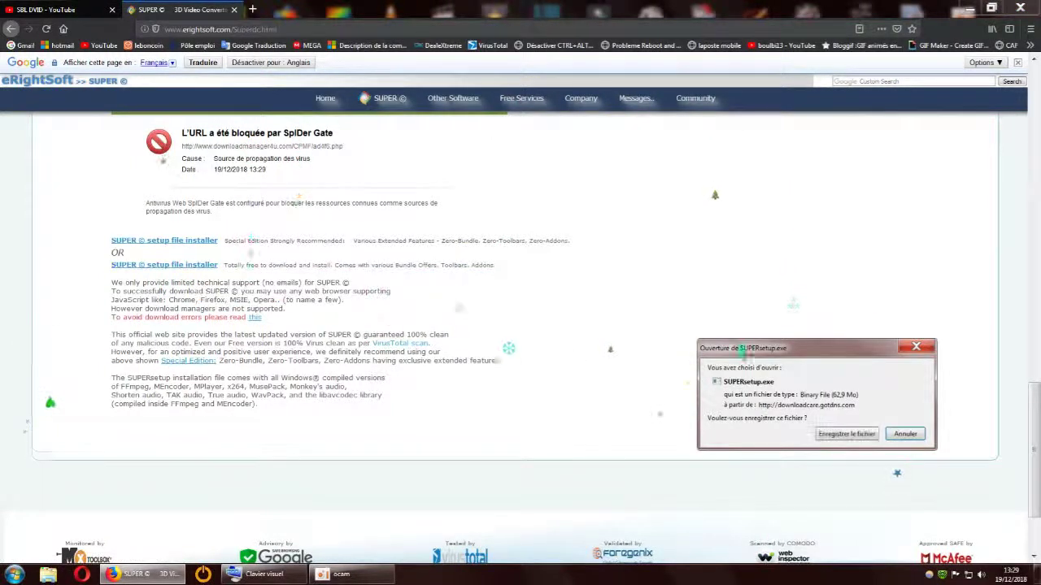
{"action": "left_click_drag", "start_coordinate": [741, 348], "coordinate": [726, 245]}
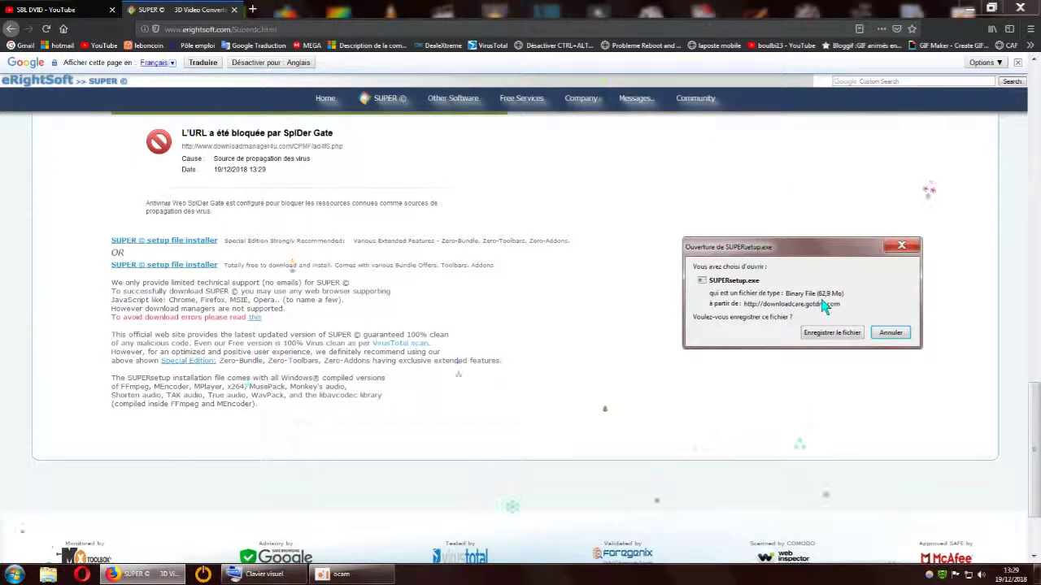
{"action": "left_click", "coordinate": [829, 333]}
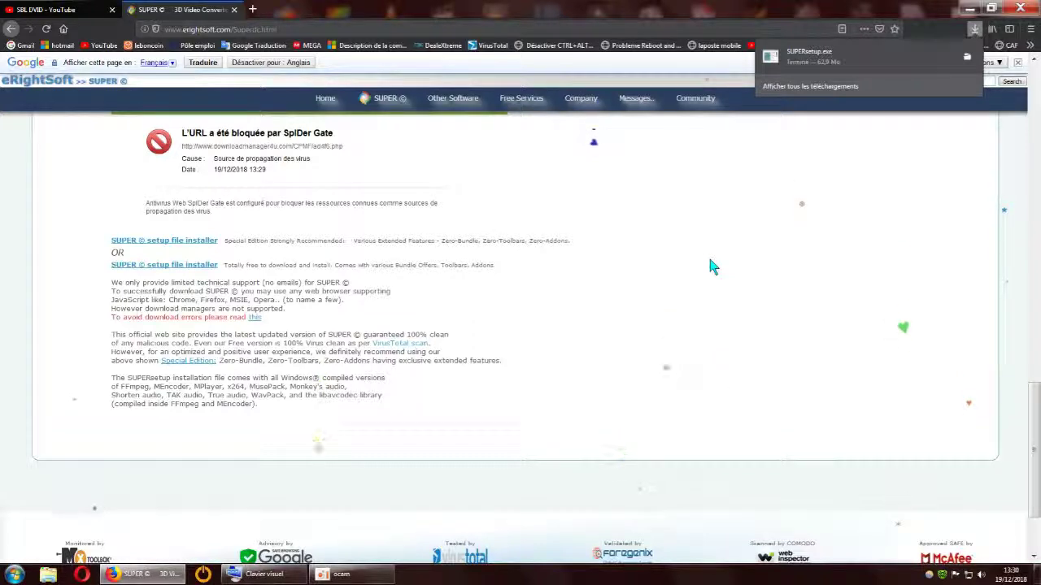
Show the downloaded SUPERsetup.exe in its folder, scan it with Dr.Web and minimize the folder window
{"action": "left_click", "coordinate": [967, 57]}
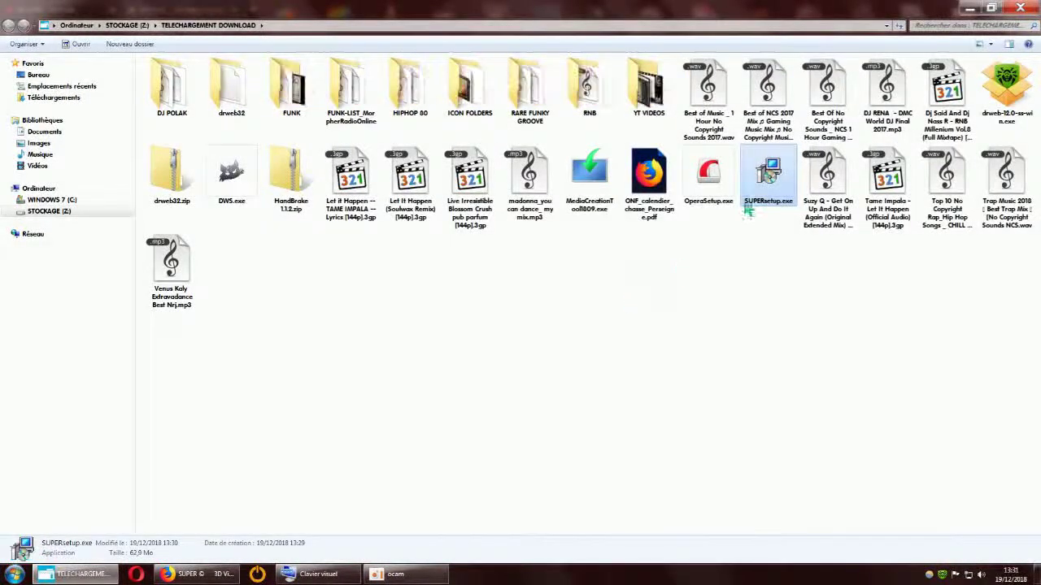
{"action": "right_click", "coordinate": [764, 176]}
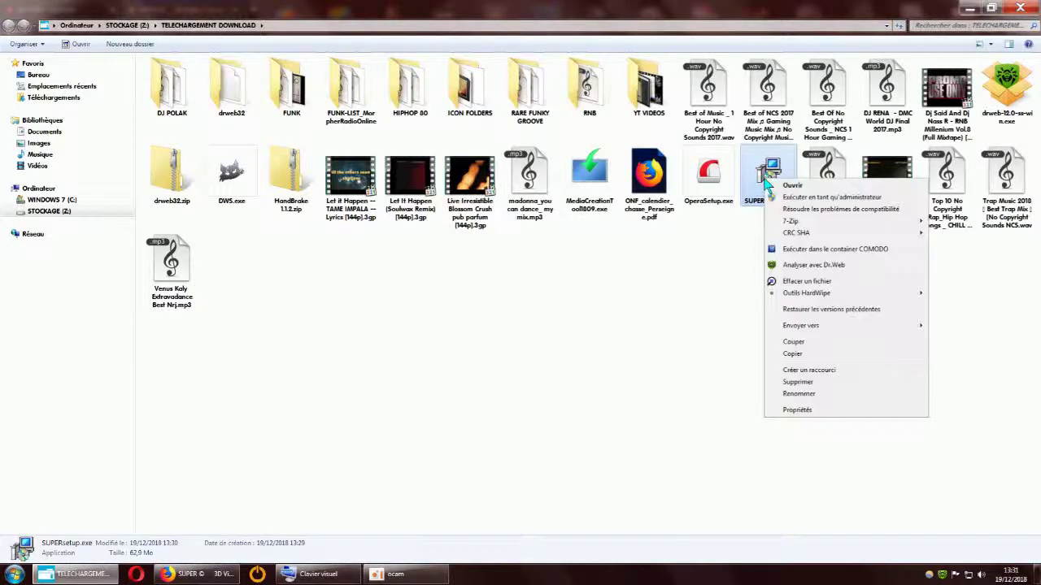
{"action": "left_click", "coordinate": [793, 266]}
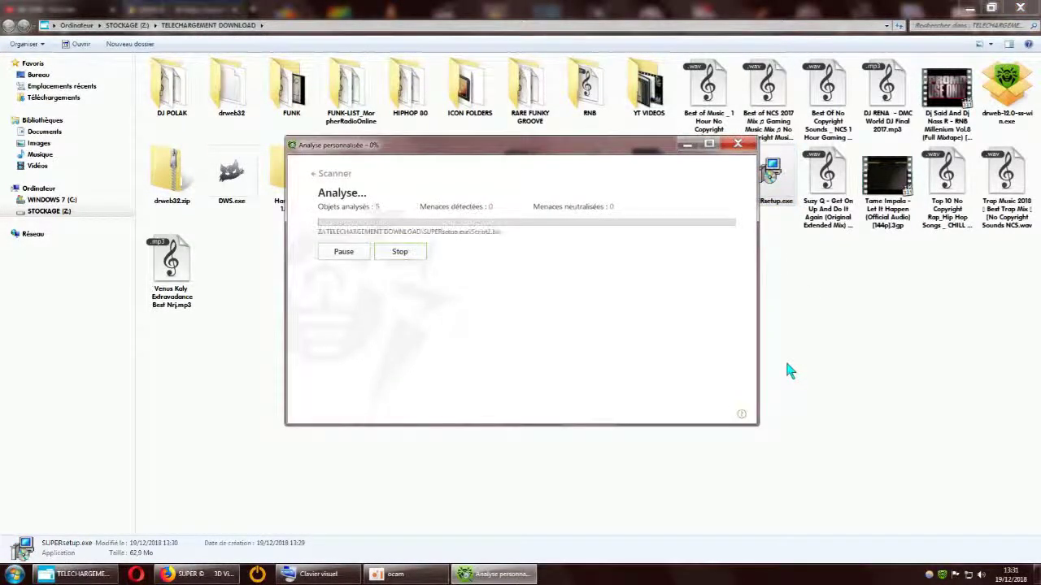
{"action": "left_click", "coordinate": [969, 7]}
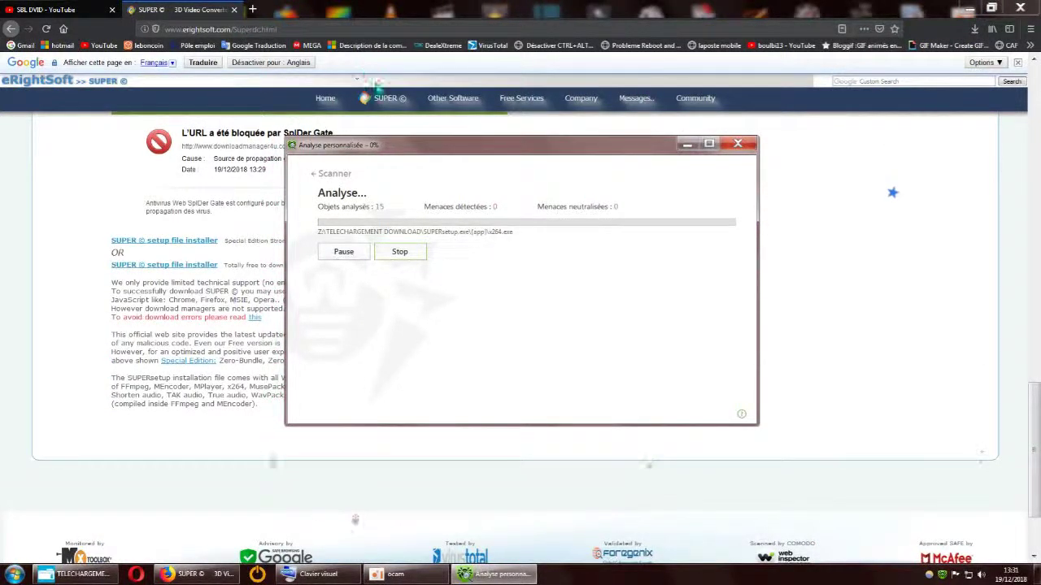
Open VirusTotal, submit SUPERsetup.exe from TELECHARGEMENT DOWNLOAD on the STOCKAGE (Z:) drive for analysis, and close the analysis notice
{"action": "left_click", "coordinate": [494, 46]}
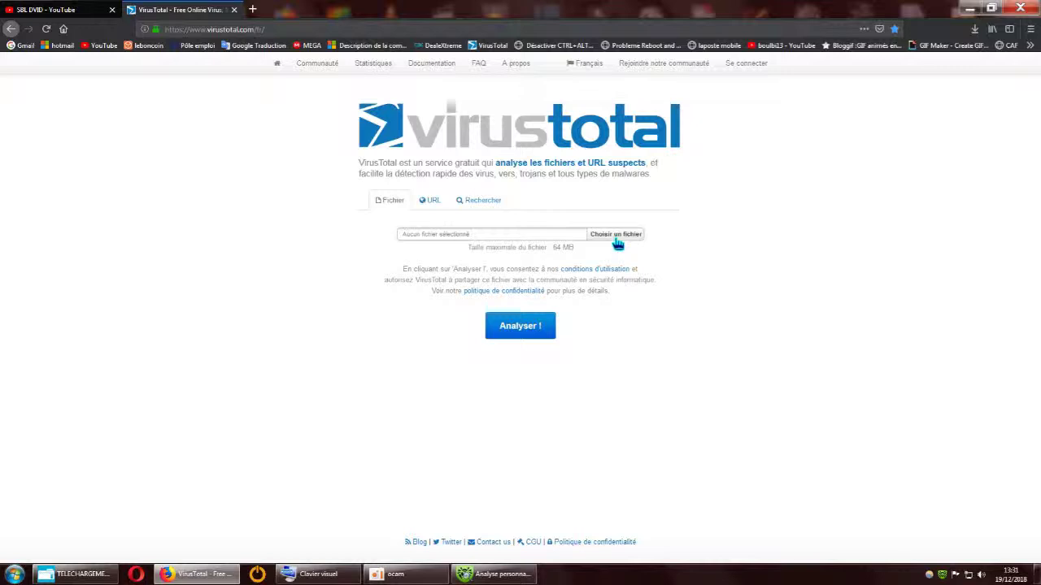
{"action": "left_click", "coordinate": [616, 235]}
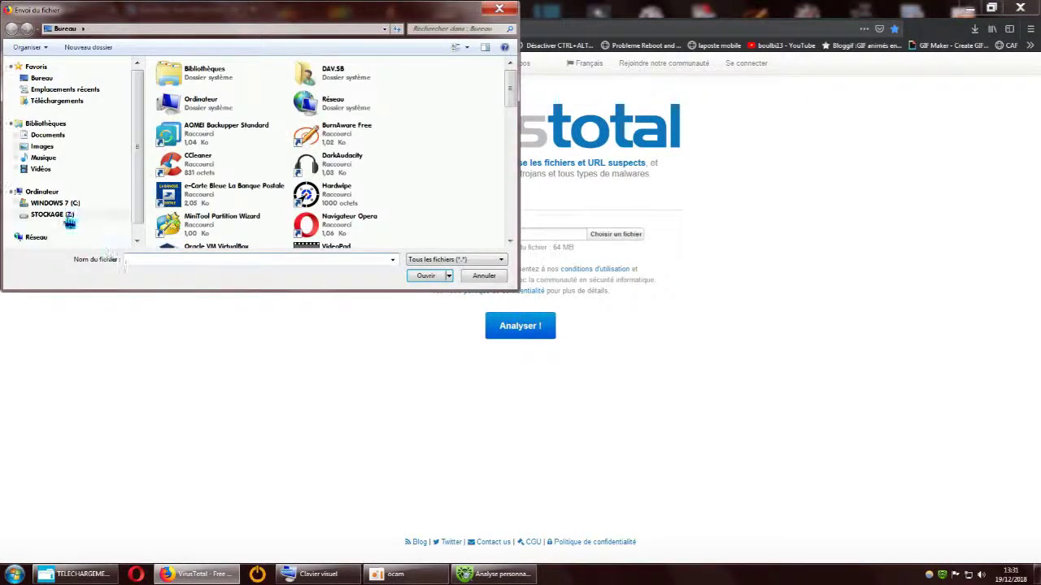
{"action": "left_click", "coordinate": [65, 214]}
{"action": "left_click_drag", "start_coordinate": [516, 289], "coordinate": [663, 430]}
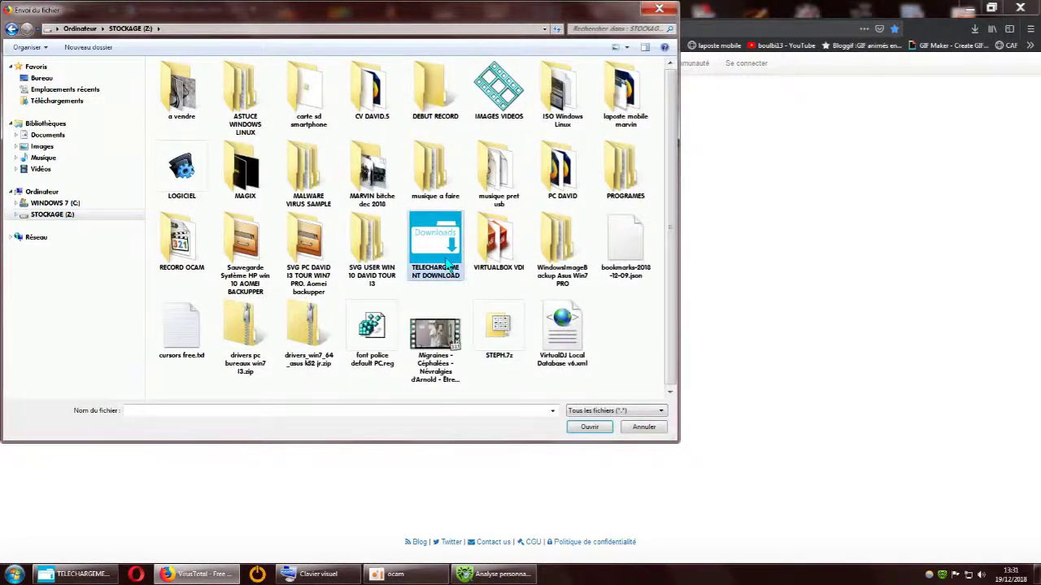
{"action": "double_click", "coordinate": [445, 261]}
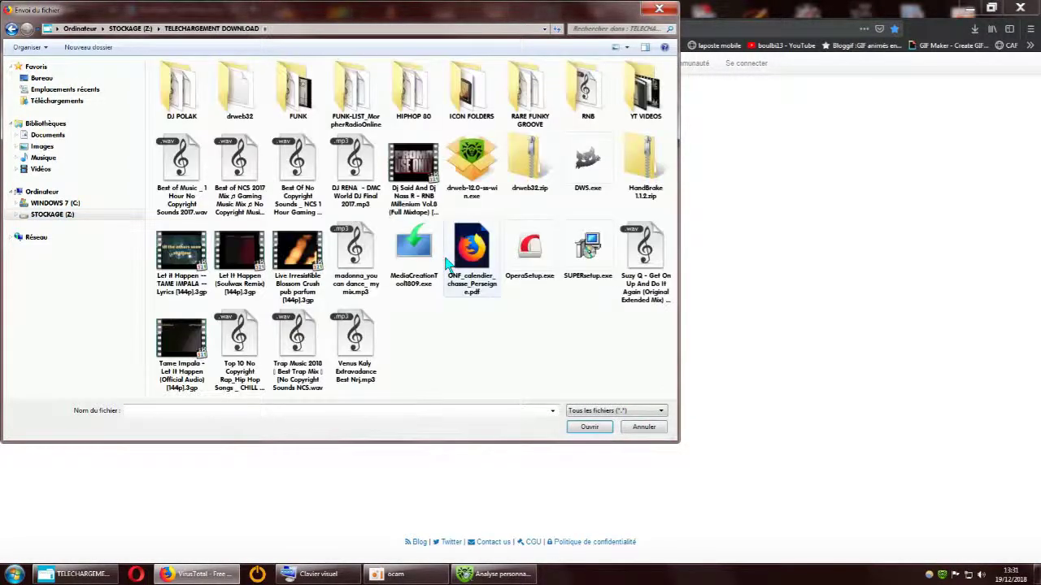
{"action": "left_click", "coordinate": [587, 258]}
{"action": "left_click", "coordinate": [589, 427]}
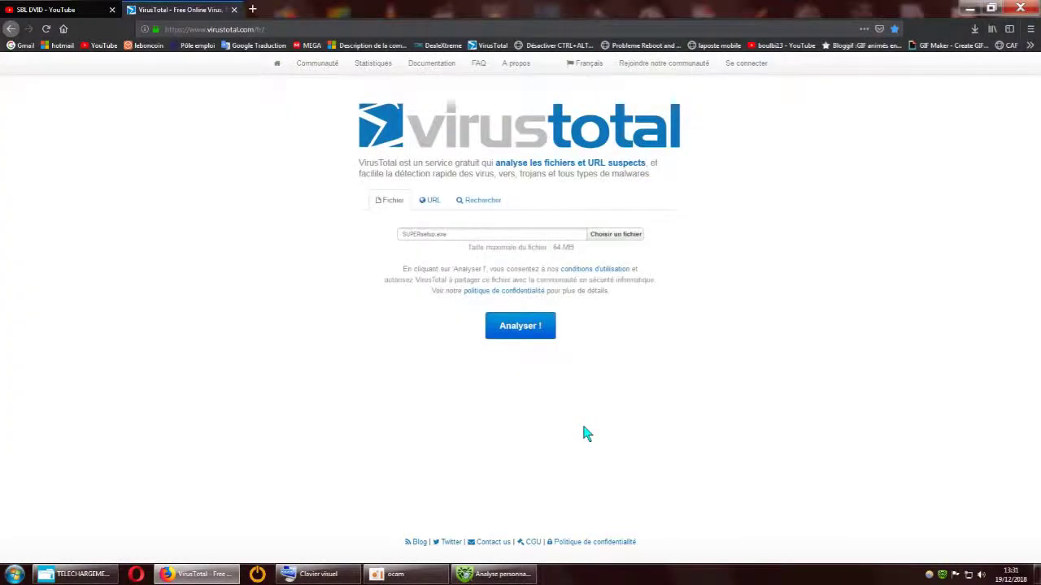
{"action": "left_click", "coordinate": [514, 325]}
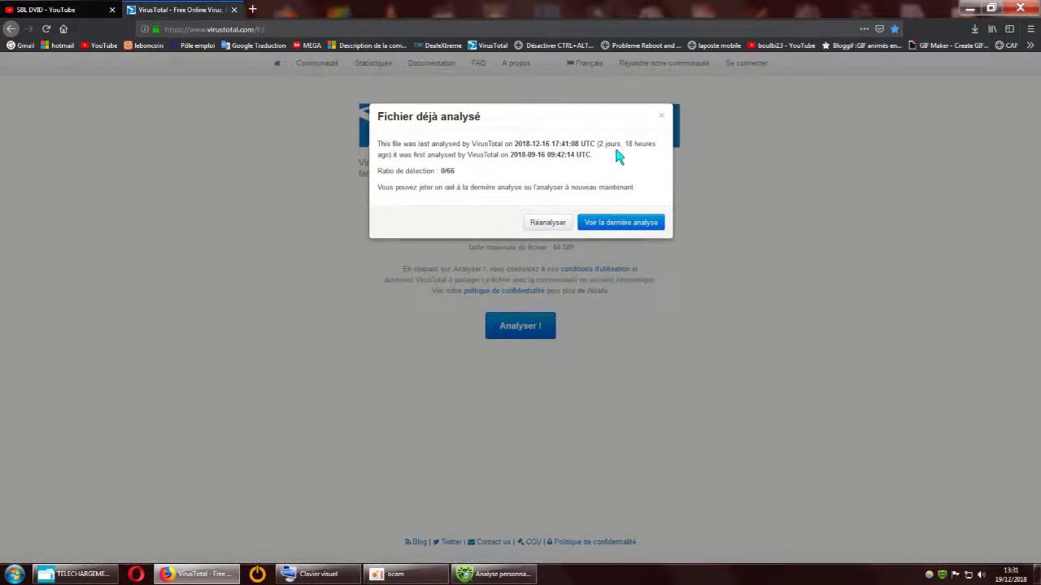
{"action": "left_click", "coordinate": [661, 117]}
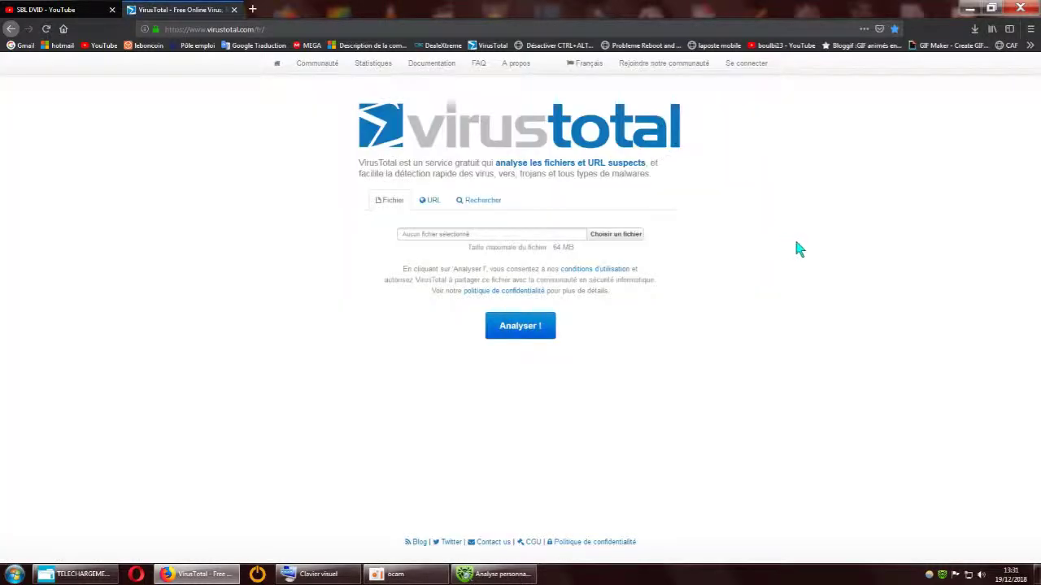
Close the VirusTotal page, minimize the browser and dismiss the completed Dr.Web scan report
{"action": "left_click", "coordinate": [234, 10]}
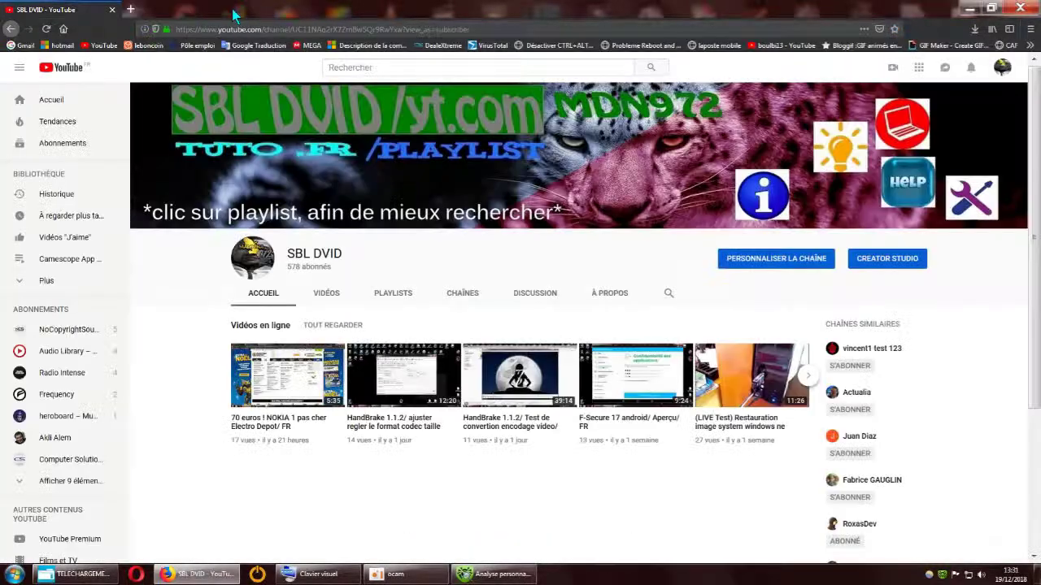
{"action": "left_click", "coordinate": [970, 9]}
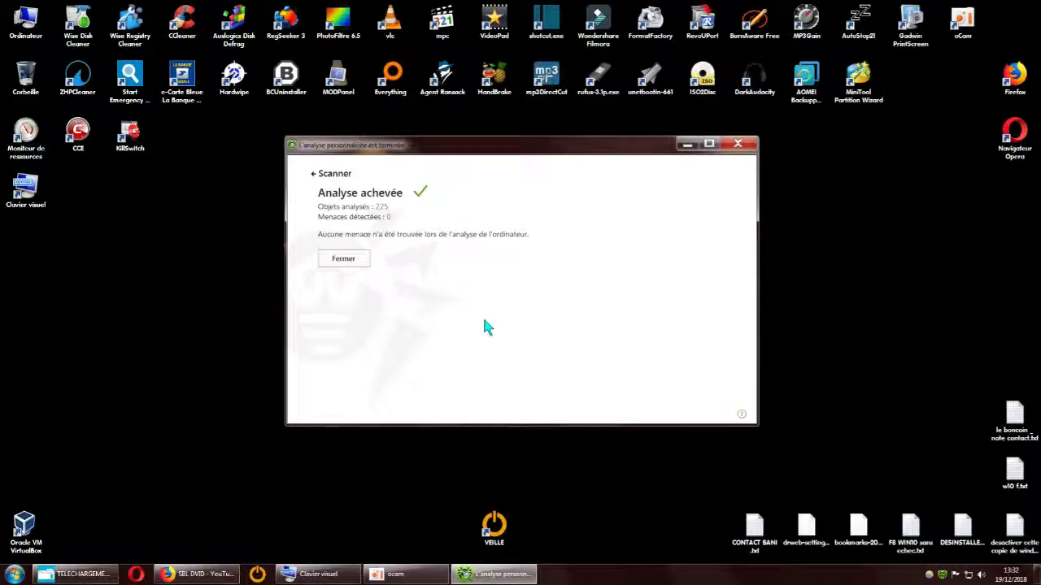
{"action": "left_click", "coordinate": [360, 262]}
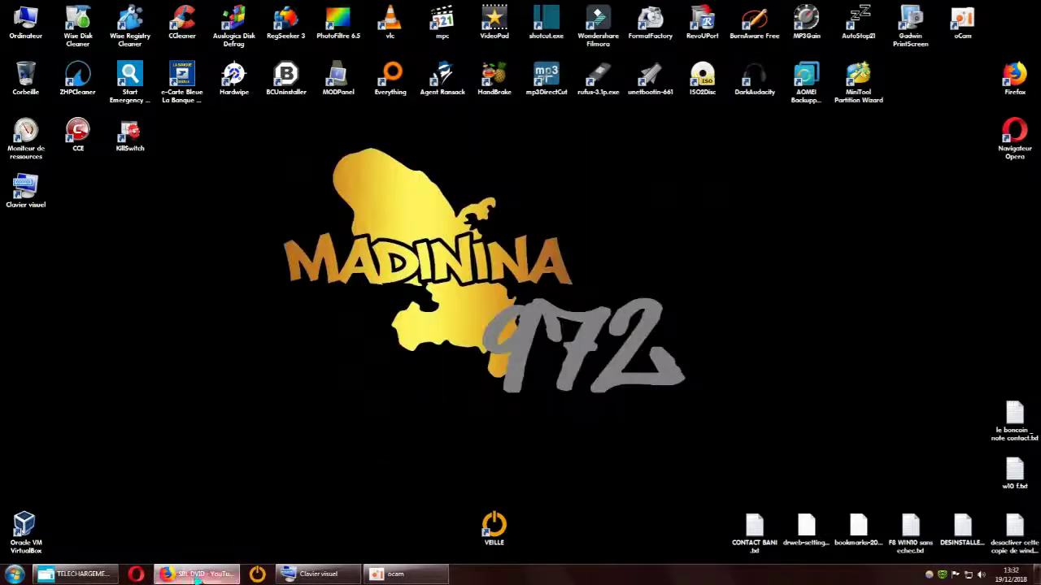
Bring the YouTube channel page back up in Firefox for viewing and minimize it again
{"action": "mouse_move", "coordinate": [195, 576]}
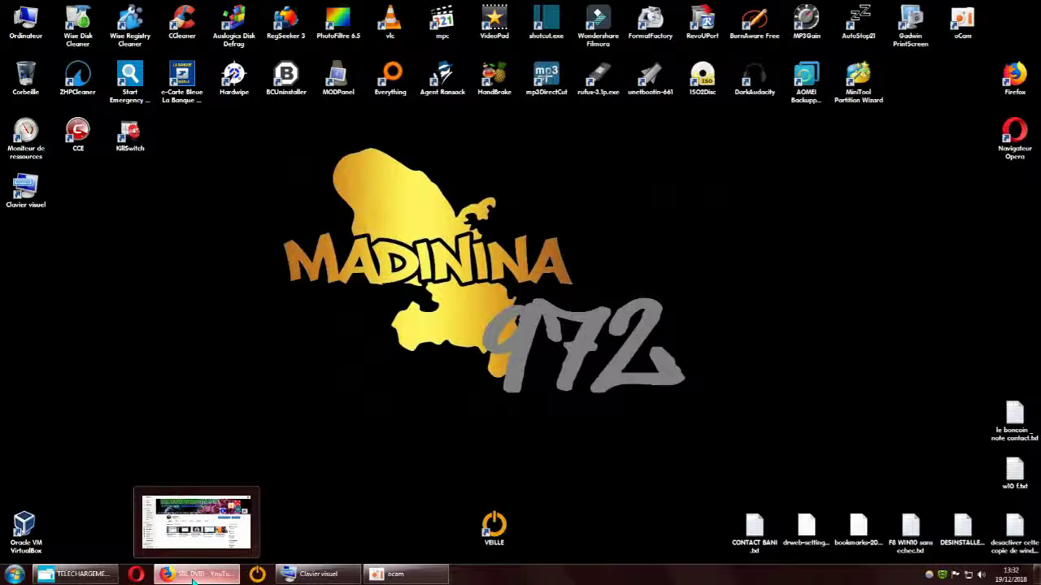
{"action": "left_click", "coordinate": [193, 576]}
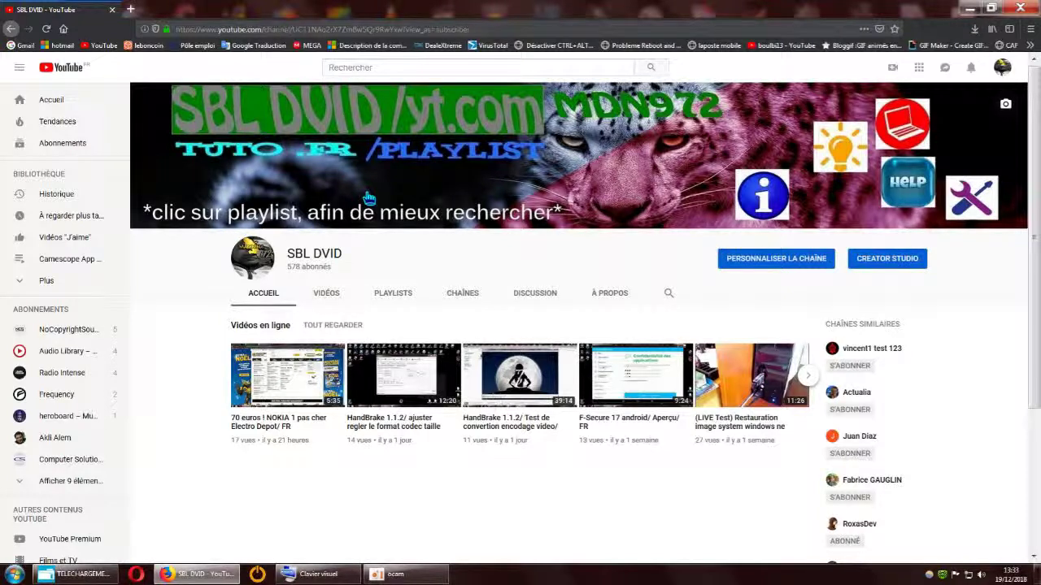
{"action": "left_click", "coordinate": [969, 8]}
Launch HandBrake, load the RNB Millenium Vol.8 (Full Mixtape) video from TELECHARGEMENT DOWNLOAD on STOCKAGE (Z:) as source, and close HandBrake
{"action": "double_click", "coordinate": [492, 89]}
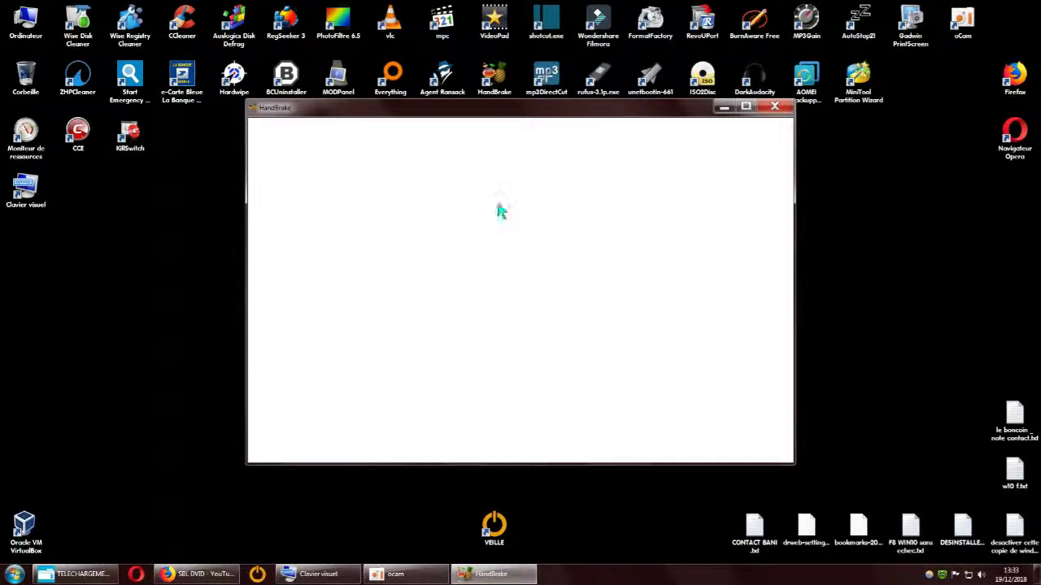
{"action": "left_click", "coordinate": [309, 227]}
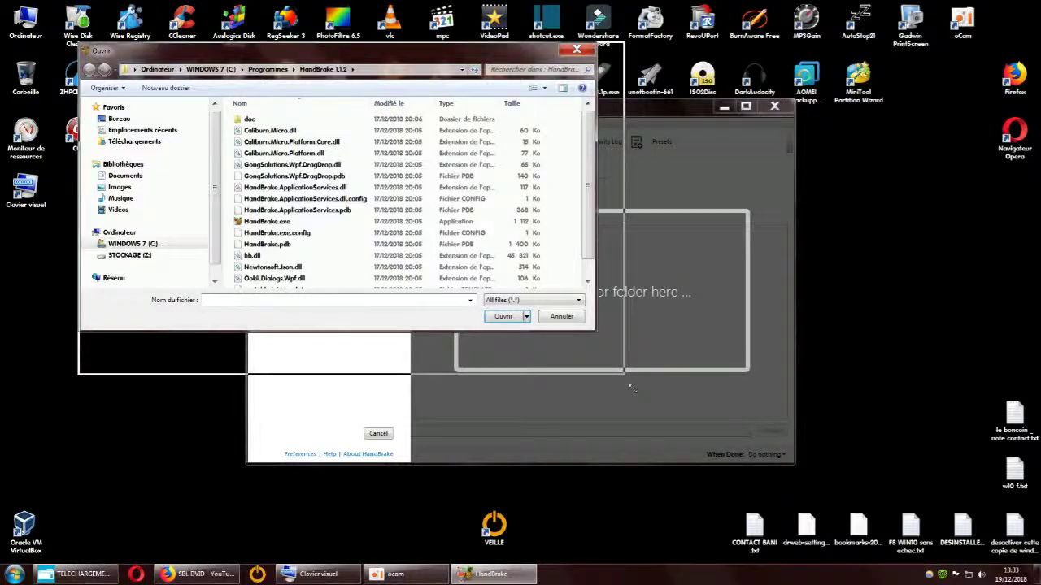
{"action": "left_click_drag", "start_coordinate": [632, 390], "coordinate": [760, 516]}
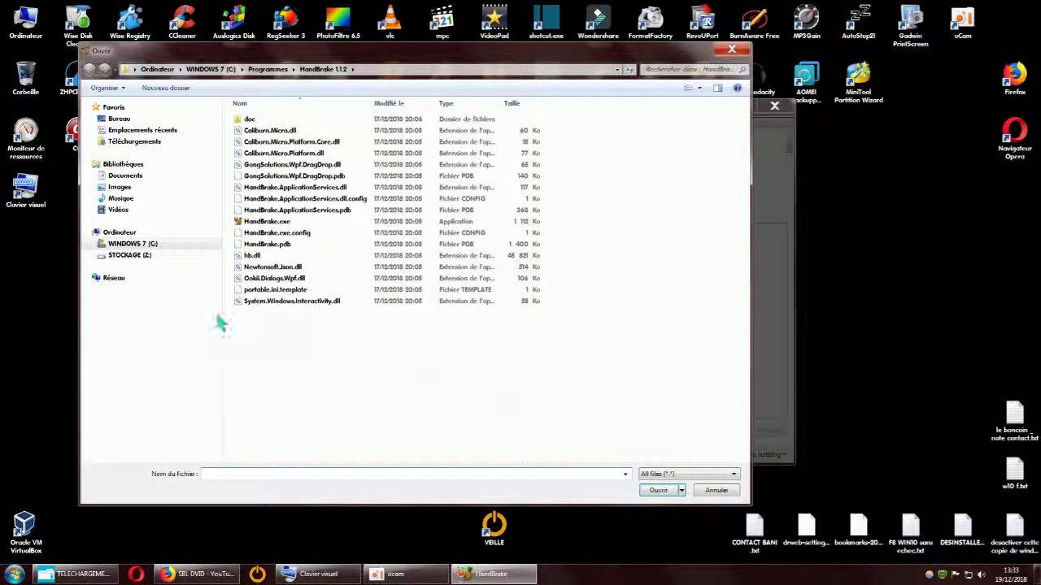
{"action": "left_click", "coordinate": [153, 258]}
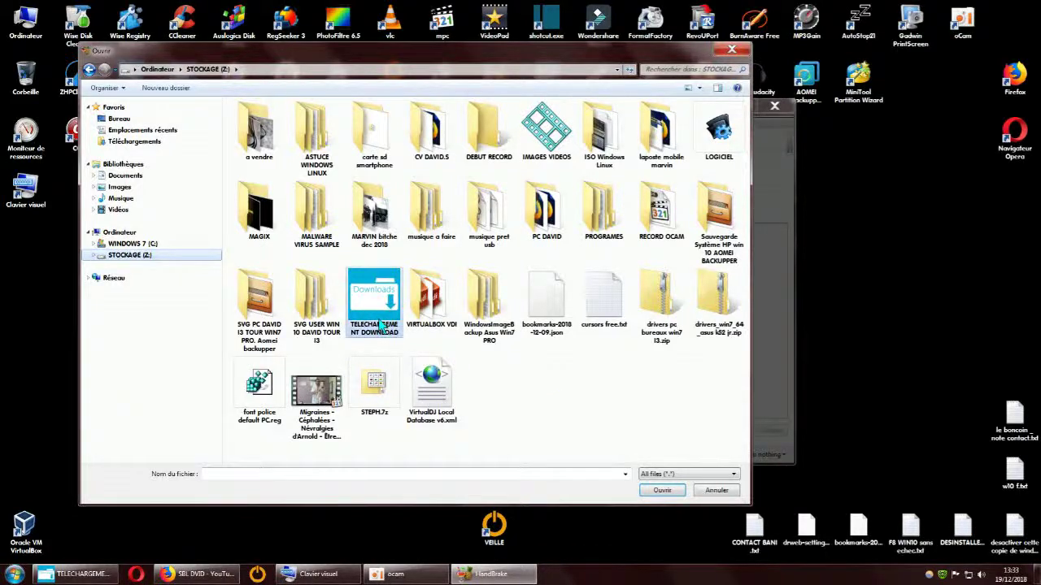
{"action": "double_click", "coordinate": [380, 323]}
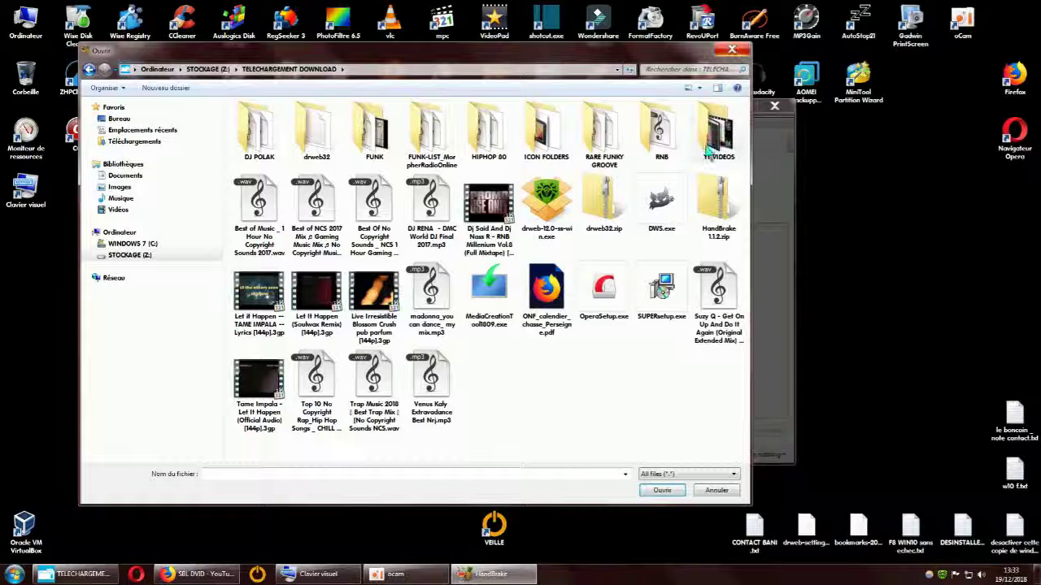
{"action": "left_click", "coordinate": [489, 213]}
{"action": "left_click", "coordinate": [662, 490]}
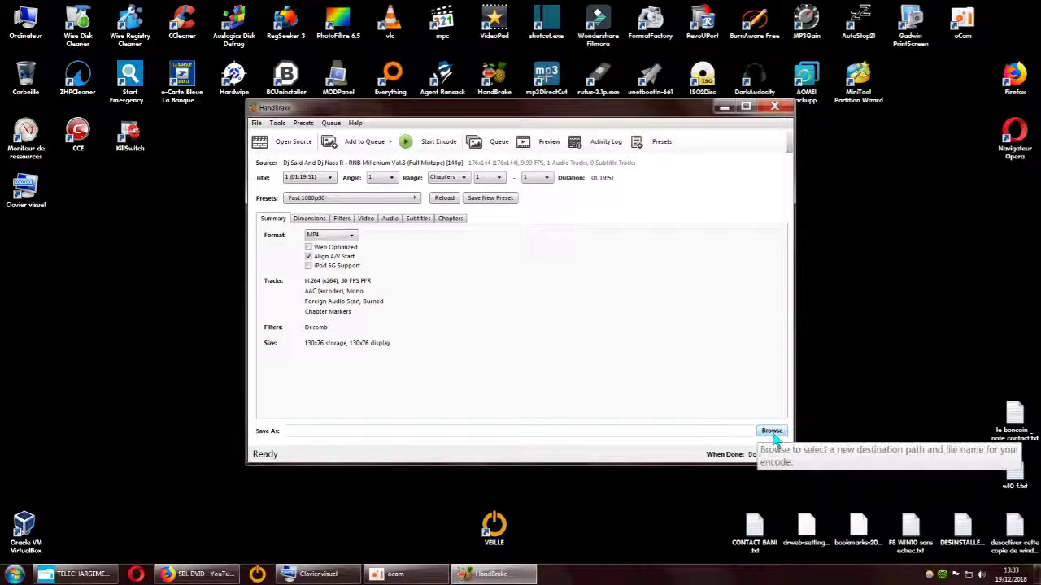
{"action": "left_click", "coordinate": [775, 106]}
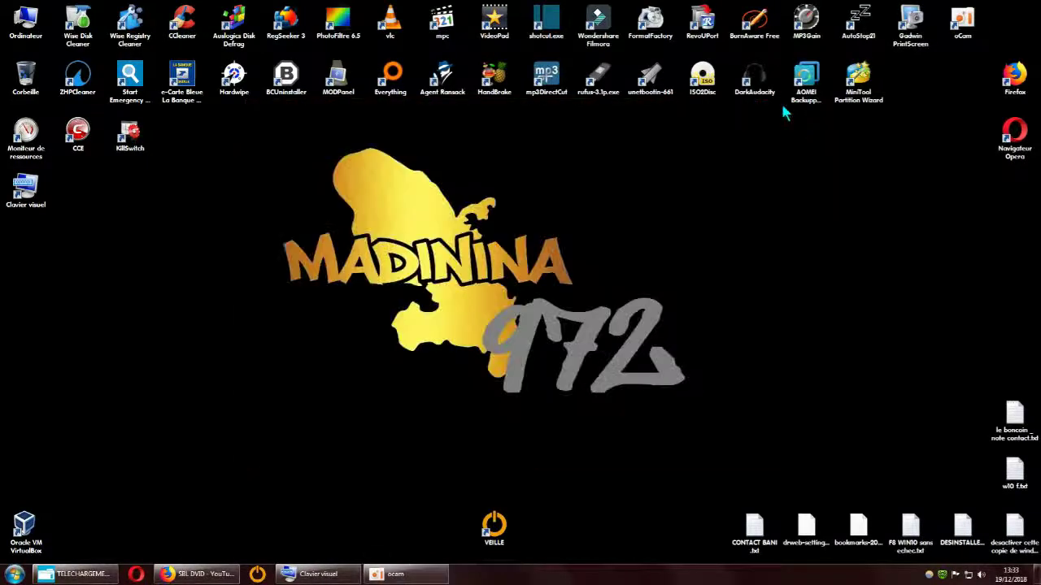
Reopen HandBrake, load Let It Happen (Soulwax Remix) [144p].3gp as the source, view its summary and preview, and close HandBrake
{"action": "double_click", "coordinate": [502, 95]}
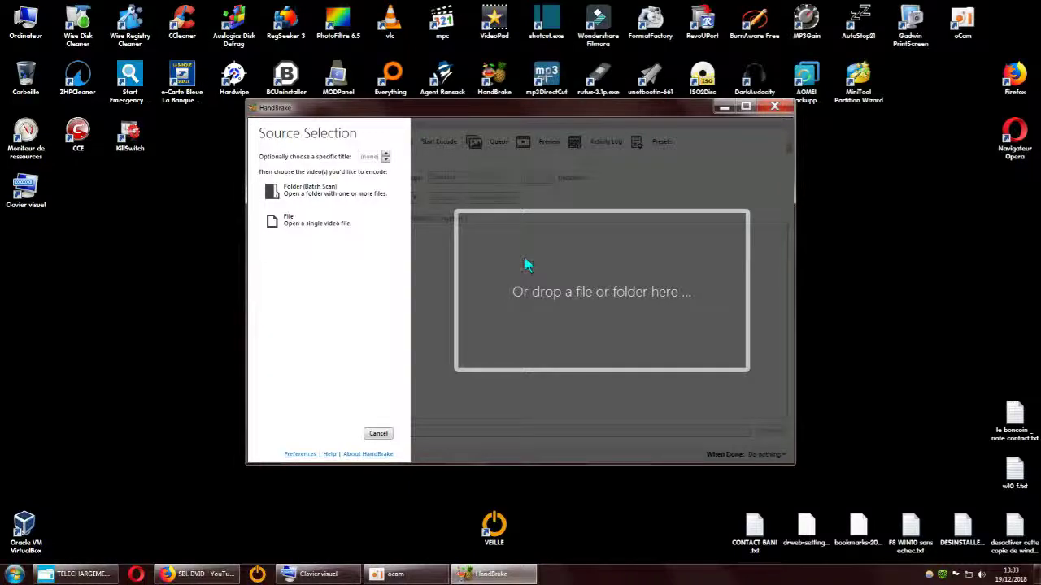
{"action": "left_click", "coordinate": [297, 235]}
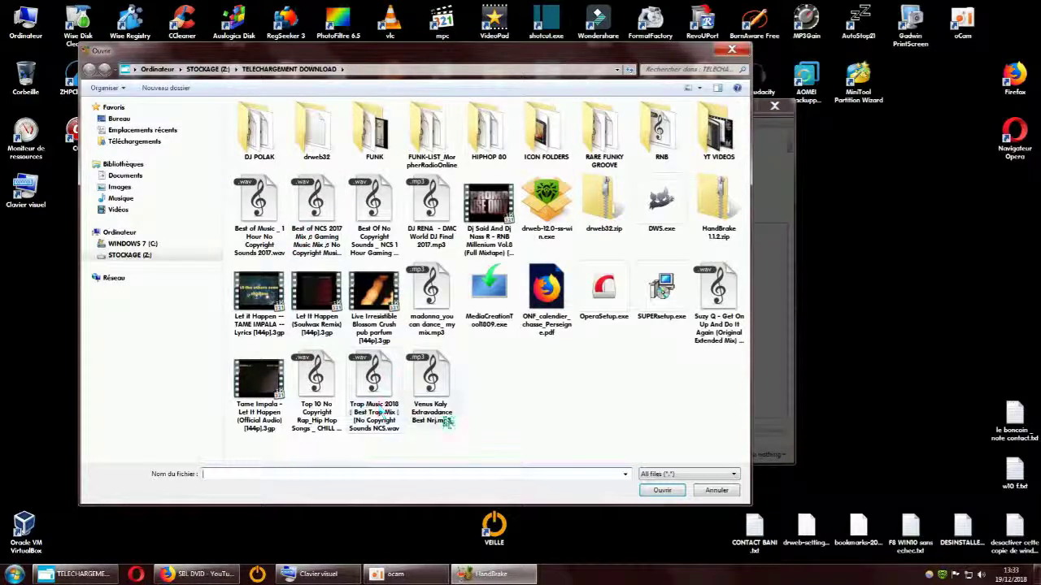
{"action": "left_click", "coordinate": [319, 313]}
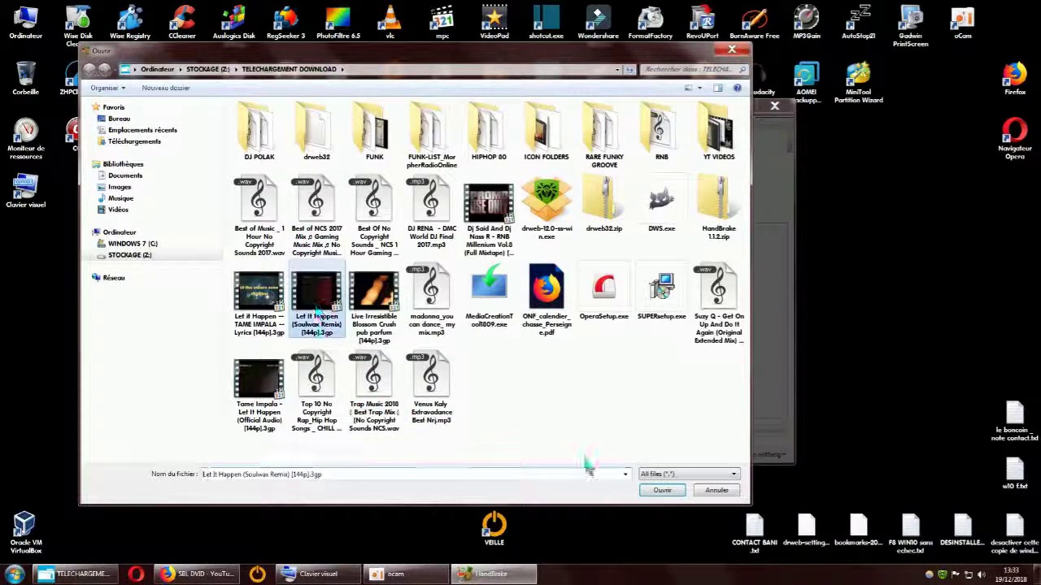
{"action": "left_click", "coordinate": [661, 490]}
{"action": "mouse_move", "coordinate": [483, 252]}
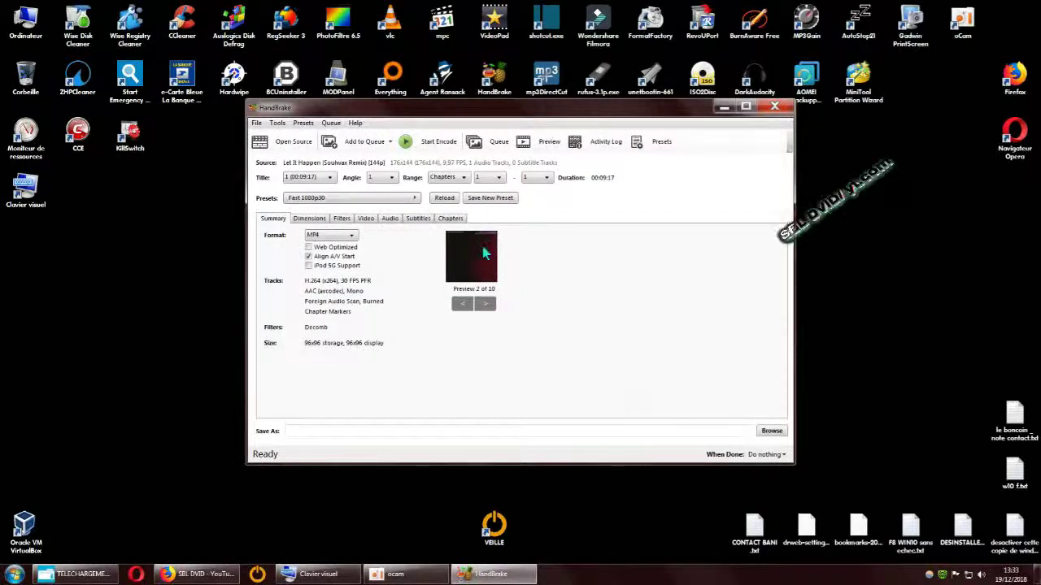
{"action": "left_click", "coordinate": [777, 109]}
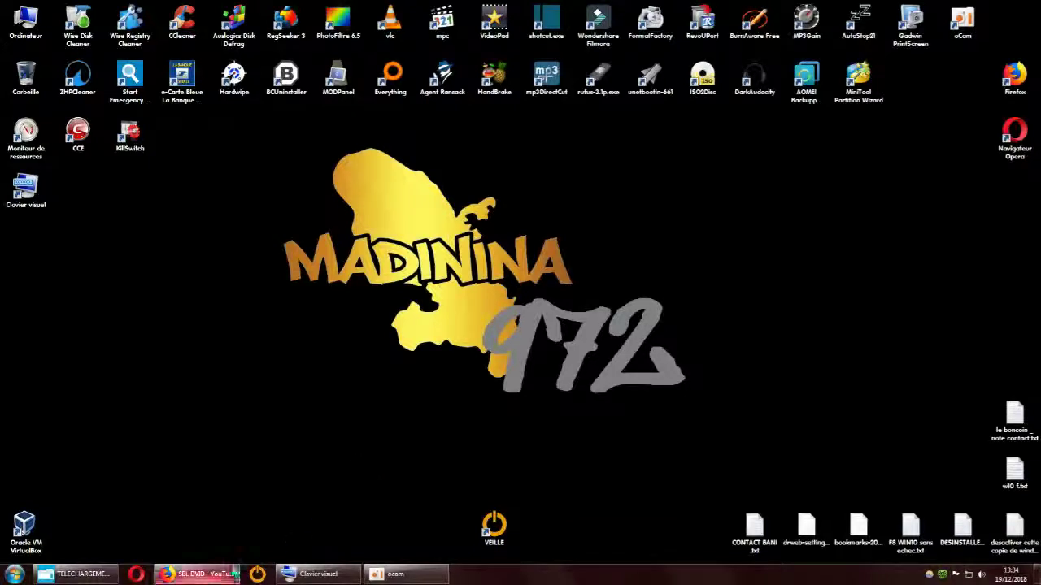
{"action": "mouse_move", "coordinate": [358, 574]}
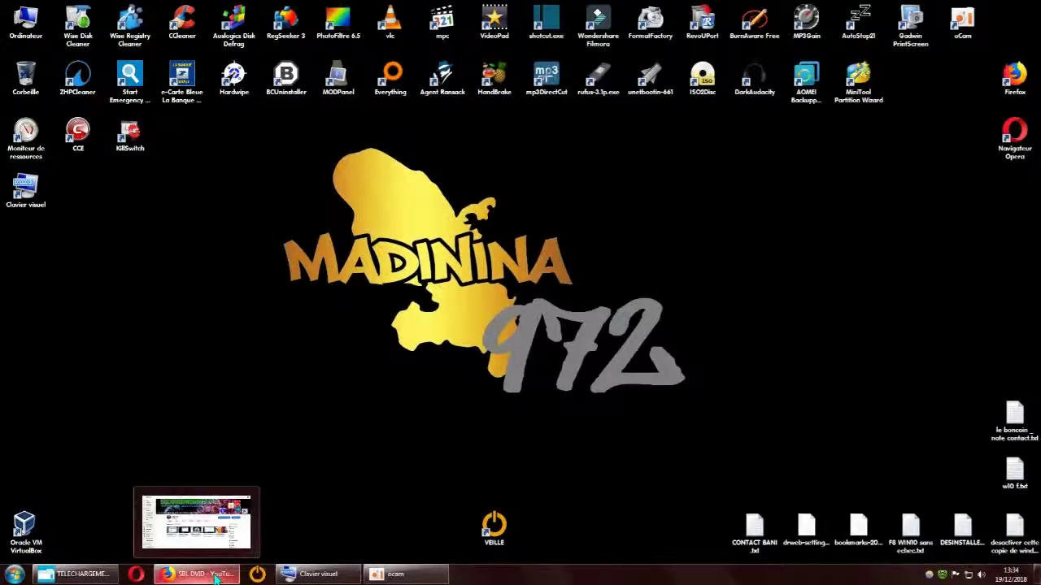